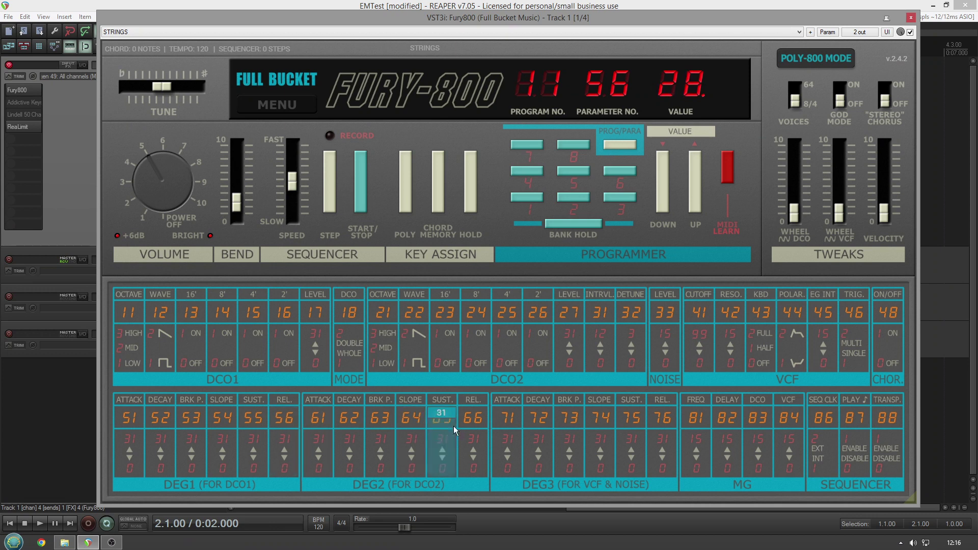
Set the DEG2 release to 26 and open the VCF cutoff to 99.
{"action": "left_click_drag", "start_coordinate": [476, 447], "coordinate": [476, 420]}
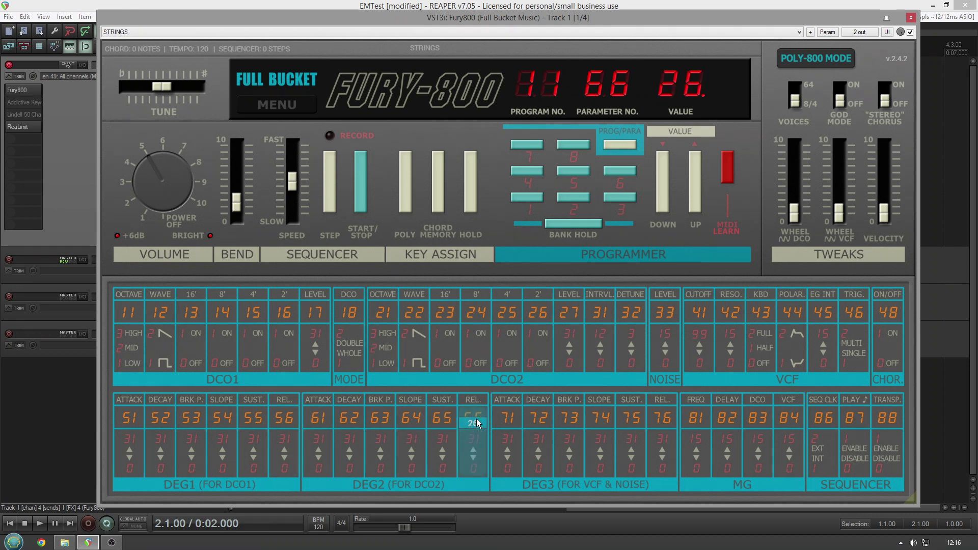
{"action": "left_click_drag", "start_coordinate": [476, 419], "coordinate": [478, 418]}
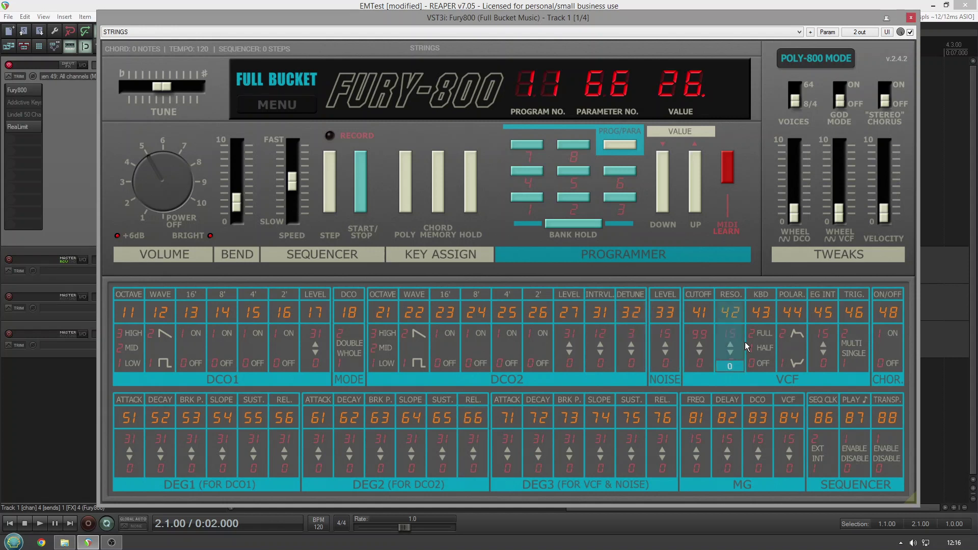
{"action": "left_click_drag", "start_coordinate": [704, 338], "coordinate": [697, 300]}
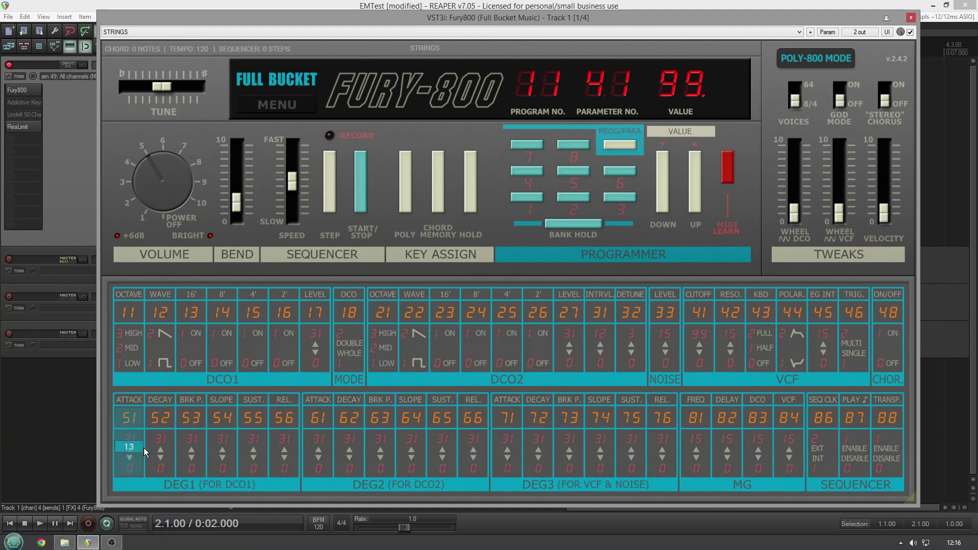
Set the attack of the DEG1 and DEG3 envelopes to 0.
{"action": "left_click_drag", "start_coordinate": [140, 447], "coordinate": [134, 507]}
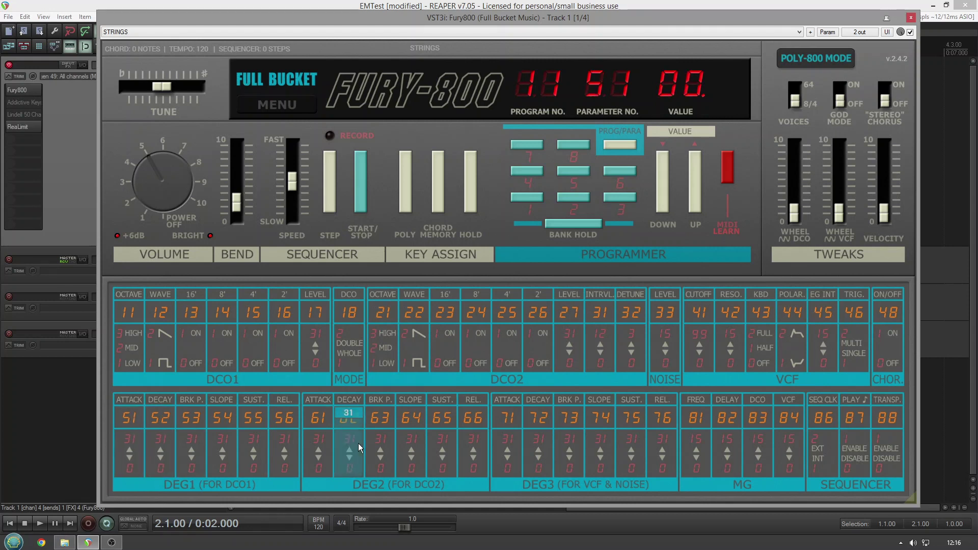
{"action": "left_click", "coordinate": [322, 449]}
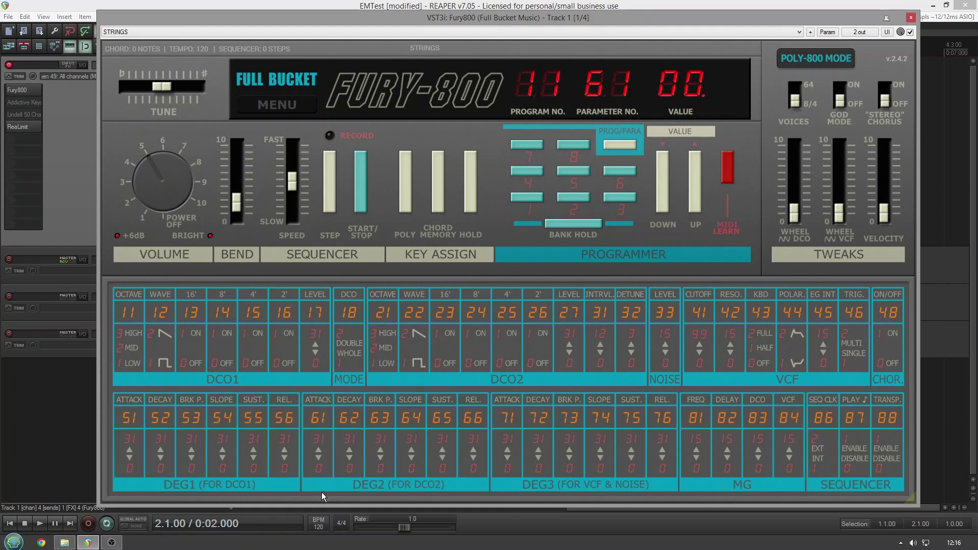
{"action": "left_click_drag", "start_coordinate": [513, 441], "coordinate": [512, 485]}
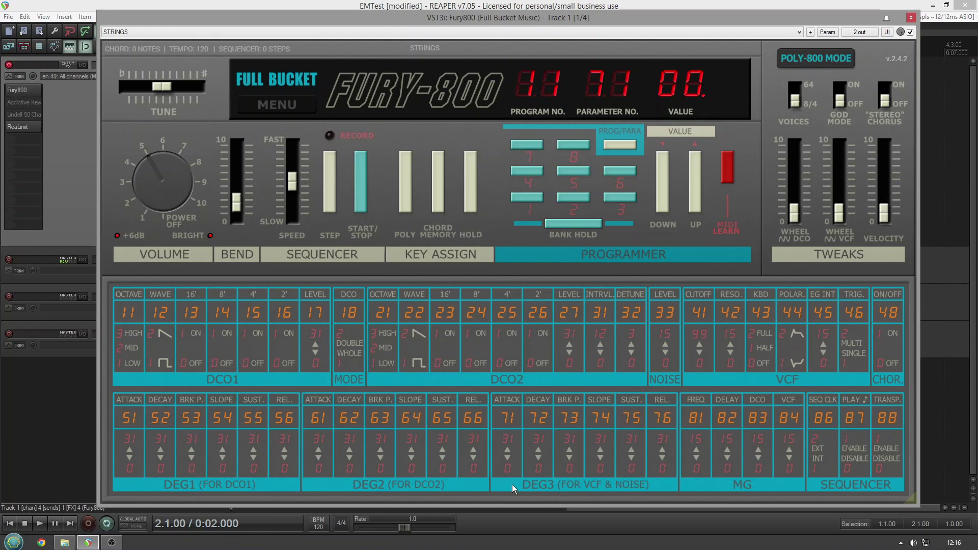
Set the VCF cutoff to 51 and the resonance to 3.
{"action": "mouse_move", "coordinate": [673, 432]}
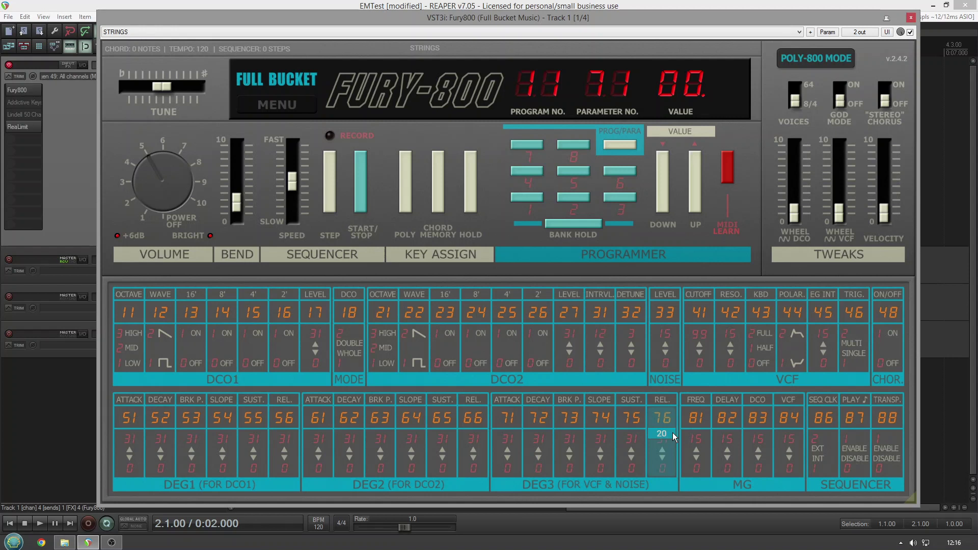
{"action": "mouse_move", "coordinate": [690, 348]}
{"action": "left_mouse_down"}
{"action": "mouse_move", "coordinate": [696, 317]}
{"action": "mouse_move", "coordinate": [726, 320]}
{"action": "mouse_move", "coordinate": [697, 341]}
{"action": "left_mouse_up"}
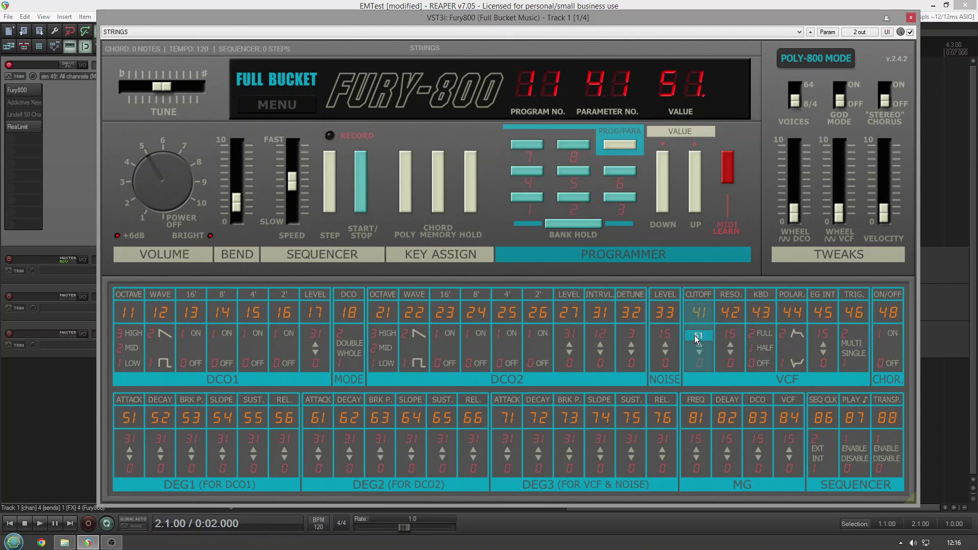
{"action": "left_click_drag", "start_coordinate": [698, 335], "coordinate": [728, 356]}
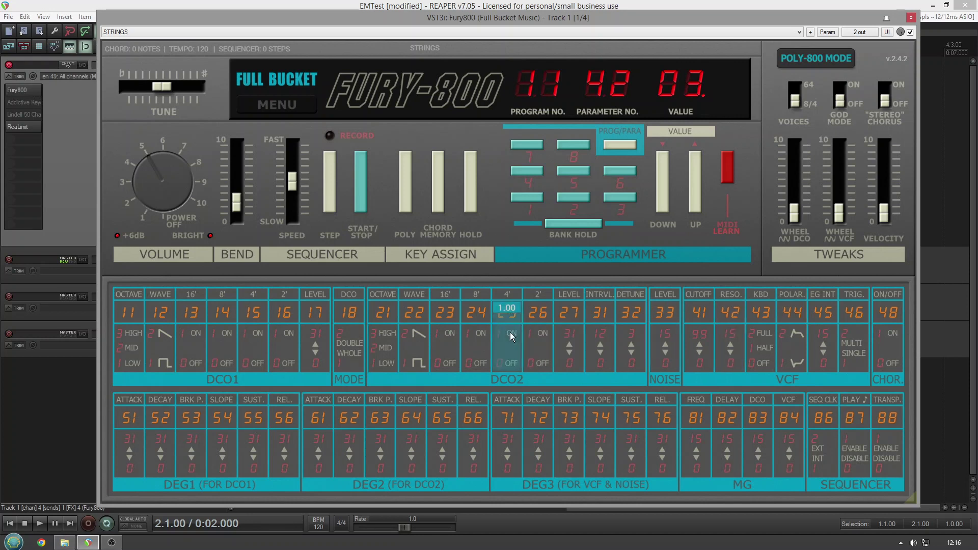
Switch DCO2 to waveform 1 (square), adjust its 16' footage, turn on its 2' footage and set its interval to 0.
{"action": "left_click", "coordinate": [415, 313]}
{"action": "left_click_drag", "start_coordinate": [414, 301], "coordinate": [415, 363]}
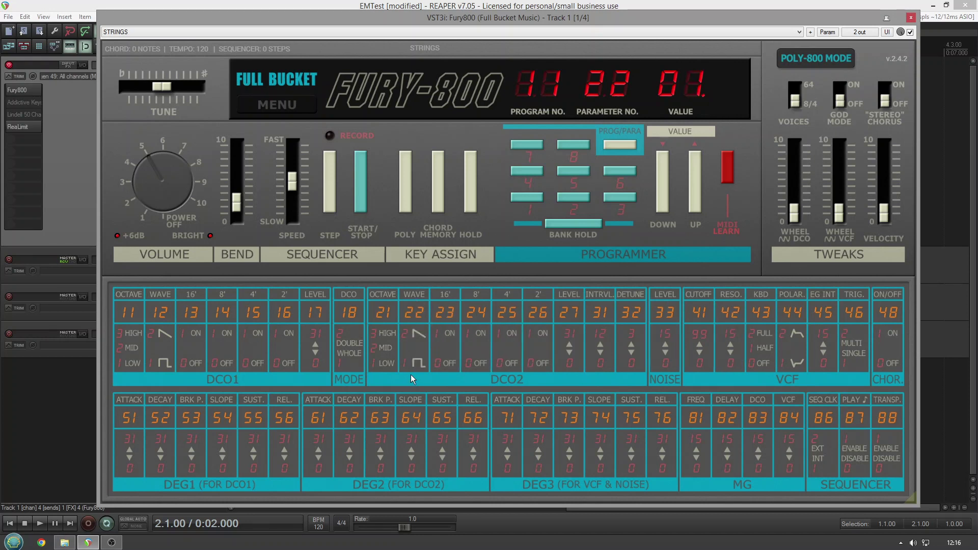
{"action": "left_click_drag", "start_coordinate": [447, 367], "coordinate": [452, 309]}
{"action": "left_click", "coordinate": [547, 333]}
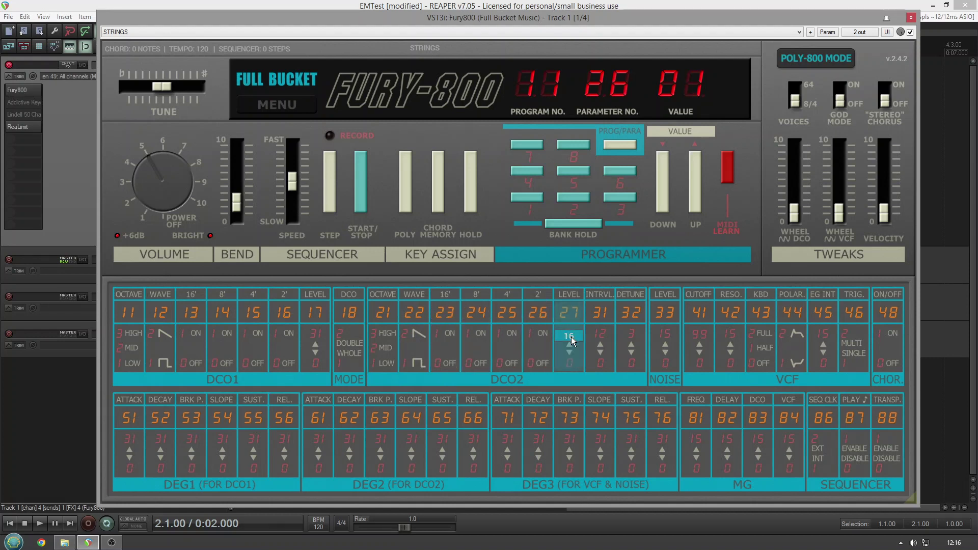
{"action": "mouse_move", "coordinate": [602, 342]}
{"action": "left_mouse_down"}
{"action": "mouse_move", "coordinate": [599, 332]}
{"action": "mouse_move", "coordinate": [600, 346]}
{"action": "left_mouse_up"}
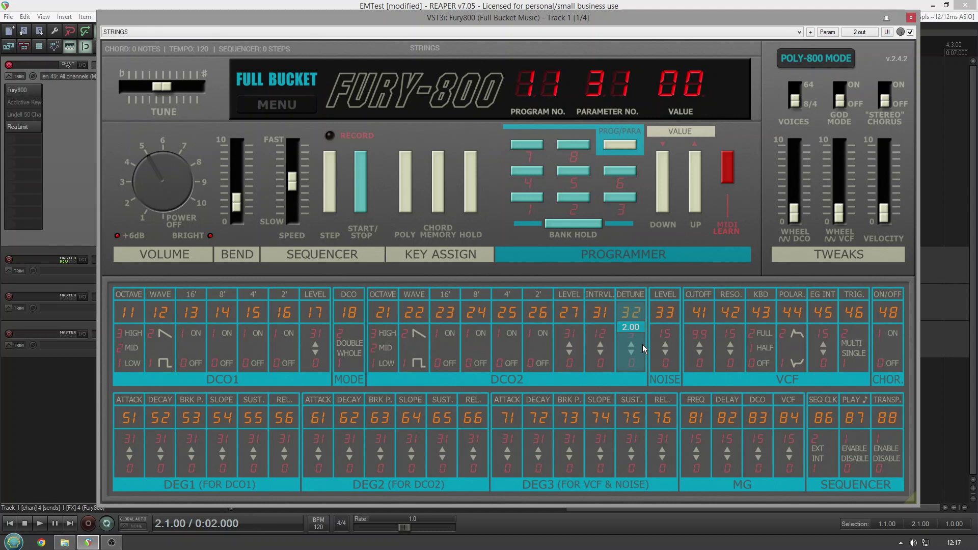
Set the VCF cutoff to 97, and select DCO mode 1 (Whole) with the DCO2 octave at 1 (Low).
{"action": "left_click_drag", "start_coordinate": [698, 338], "coordinate": [696, 302]}
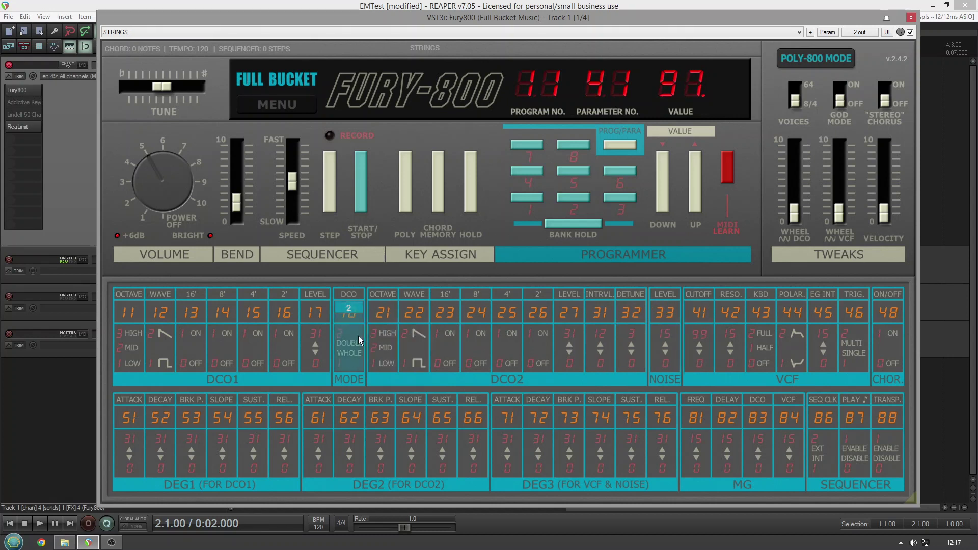
{"action": "left_click_drag", "start_coordinate": [359, 336], "coordinate": [356, 322]}
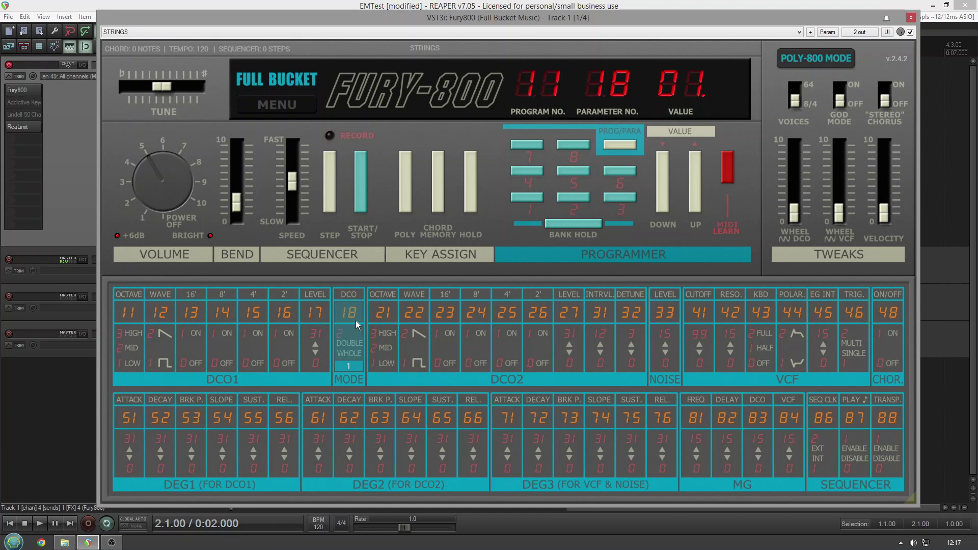
{"action": "left_click", "coordinate": [378, 340]}
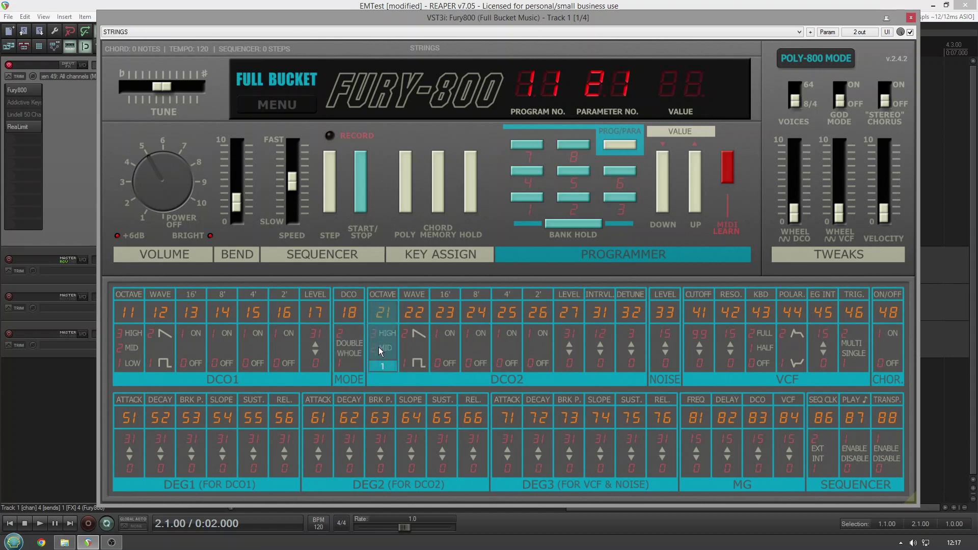
Turn on the 2' footage of DCO1 and set its waveform to 1 (square).
{"action": "left_click_drag", "start_coordinate": [288, 332], "coordinate": [285, 311]}
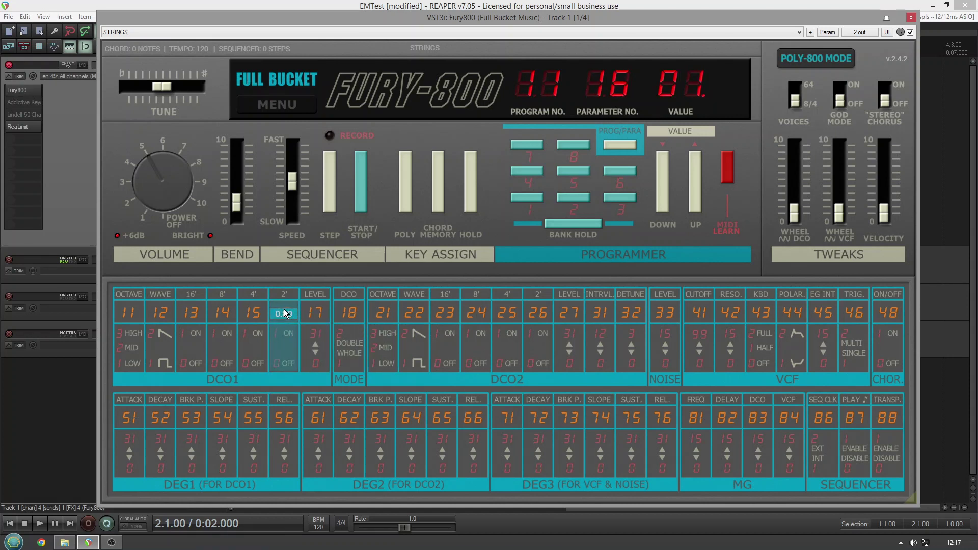
{"action": "left_click_drag", "start_coordinate": [148, 329], "coordinate": [150, 343]}
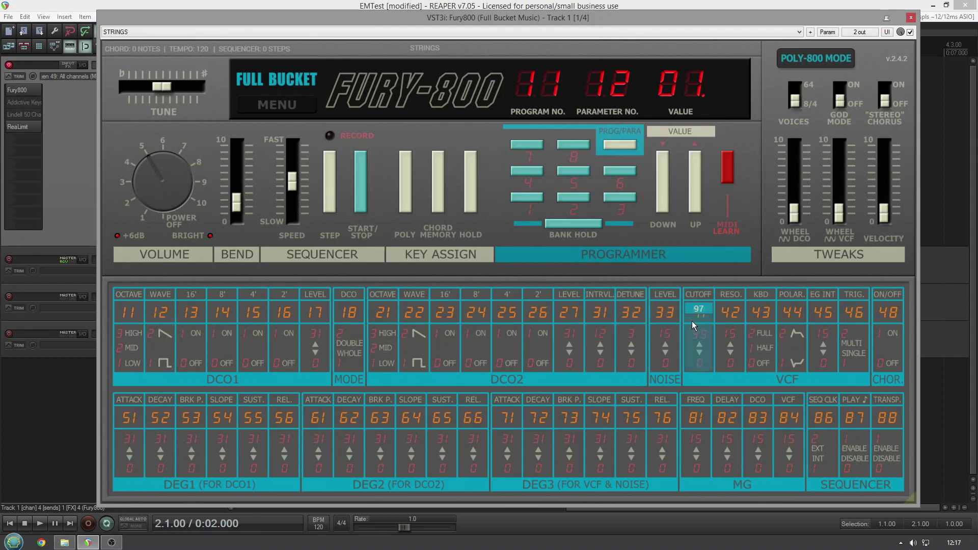
Set the VCF cutoff to 75 and raise the noise level to 9.
{"action": "left_click_drag", "start_coordinate": [691, 321], "coordinate": [690, 319]}
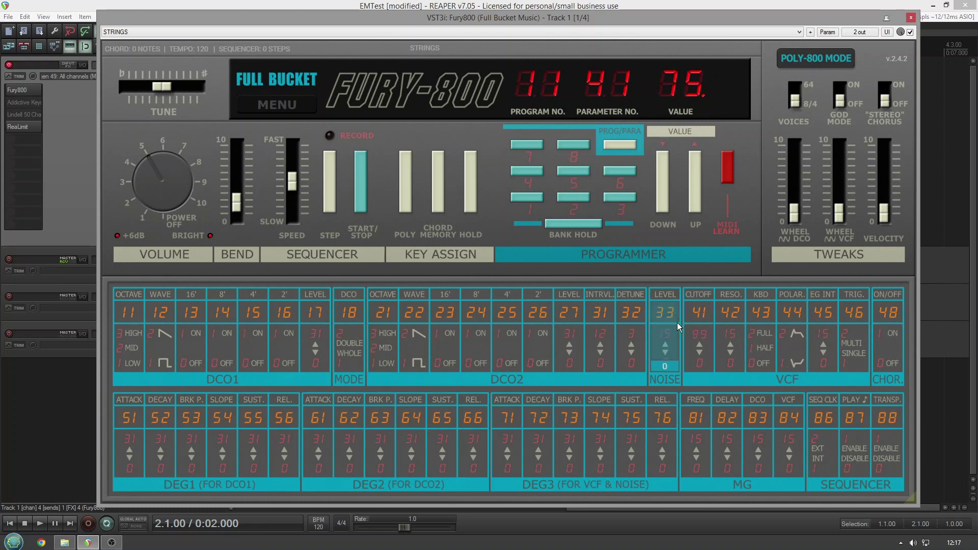
{"action": "left_click_drag", "start_coordinate": [662, 324], "coordinate": [666, 331]}
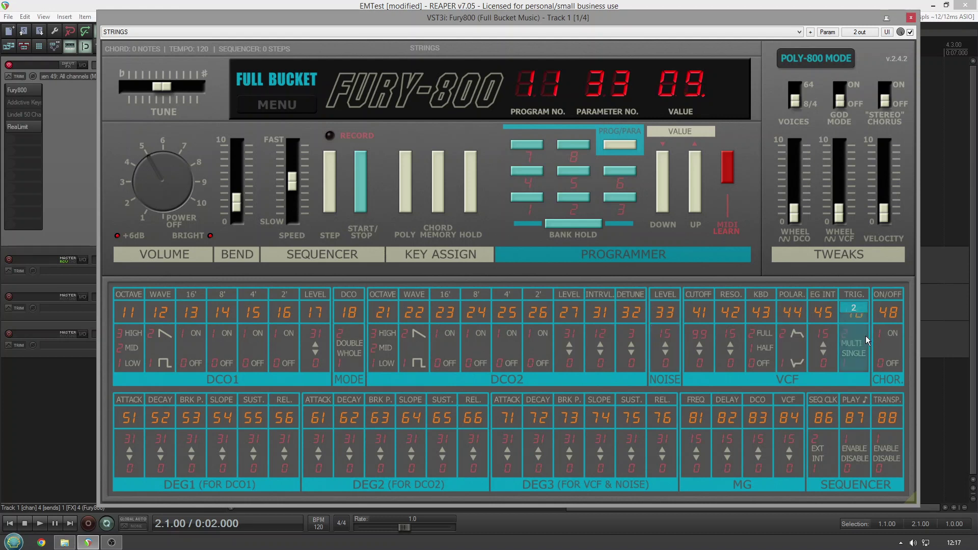
Turn on the patch chorus and set the MG frequency to 10.
{"action": "left_click_drag", "start_coordinate": [885, 328], "coordinate": [897, 303]}
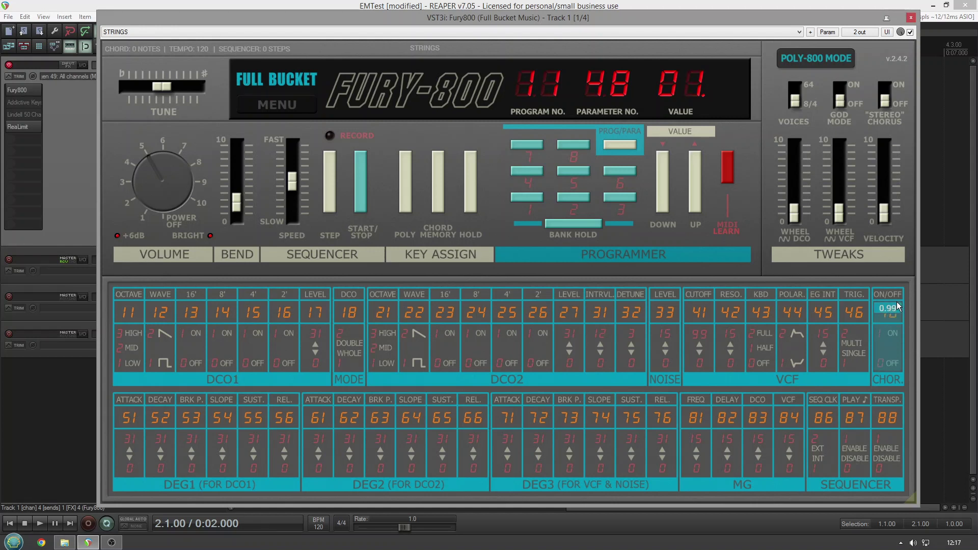
{"action": "left_click", "coordinate": [696, 434]}
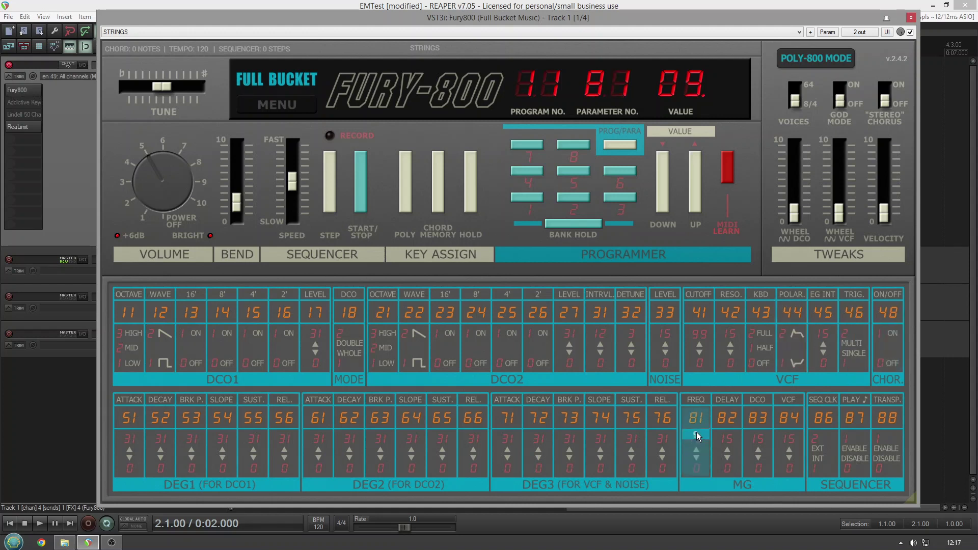
{"action": "left_click_drag", "start_coordinate": [696, 431], "coordinate": [696, 429]}
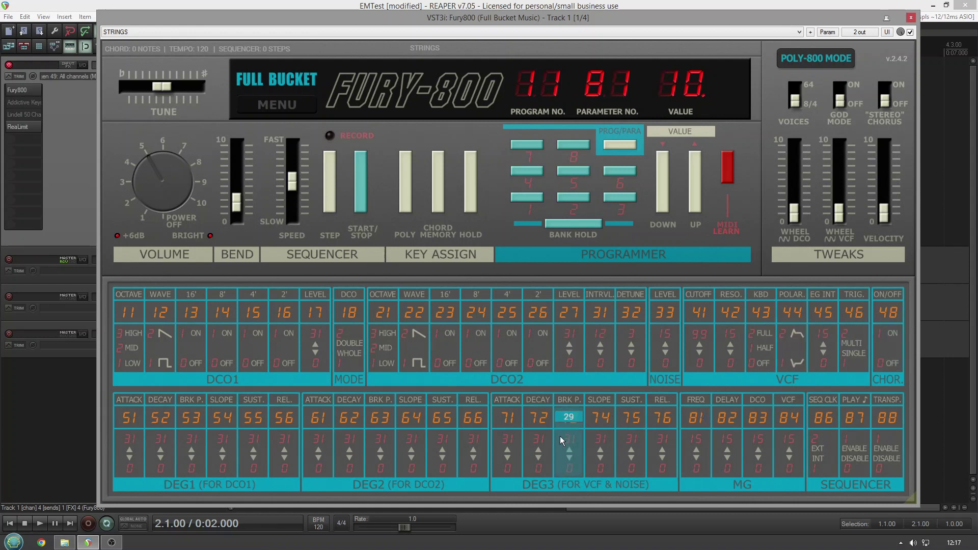
Adjust the DEG3 envelope's release, and set its attack to 0 and its sustain to 16.
{"action": "left_click_drag", "start_coordinate": [665, 450], "coordinate": [666, 431]}
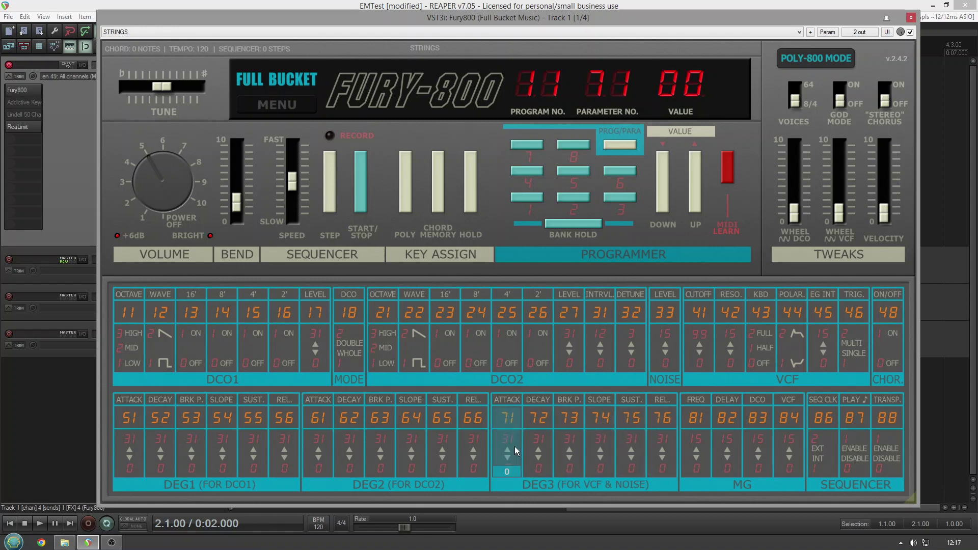
{"action": "left_click_drag", "start_coordinate": [515, 446], "coordinate": [507, 480]}
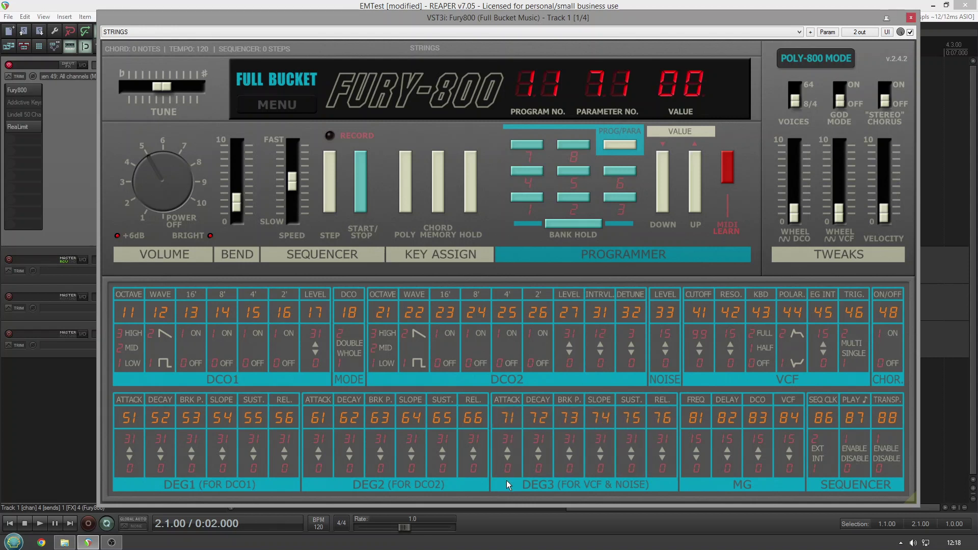
{"action": "left_click_drag", "start_coordinate": [630, 449], "coordinate": [632, 440]}
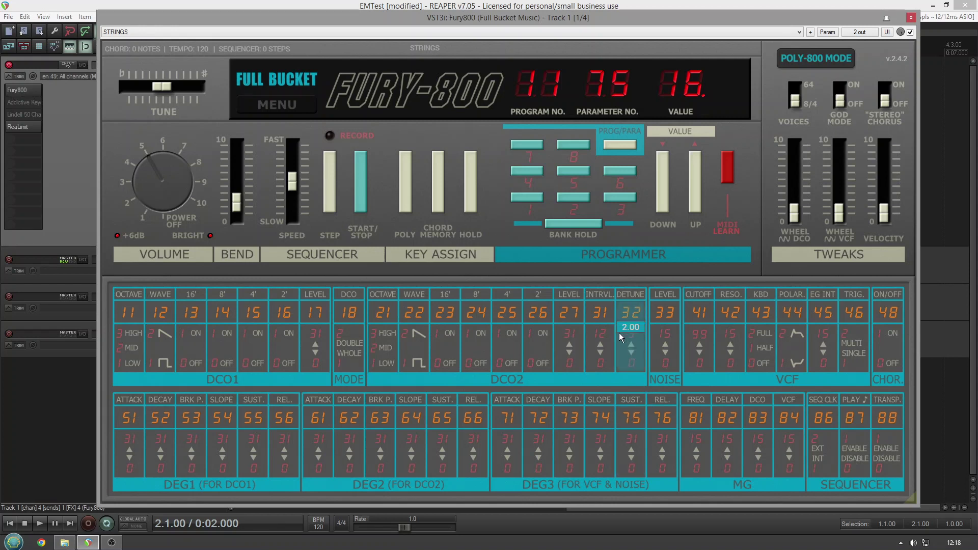
Set the noise level to 0 and the VCF cutoff to 63, and enable the "Stereo" Chorus tweak.
{"action": "left_click", "coordinate": [653, 342]}
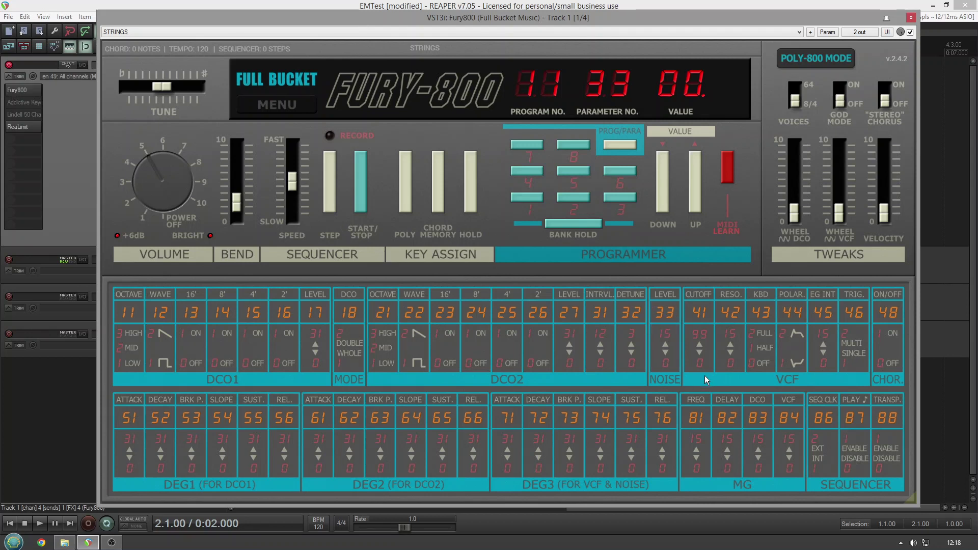
{"action": "left_click_drag", "start_coordinate": [709, 364], "coordinate": [707, 328]}
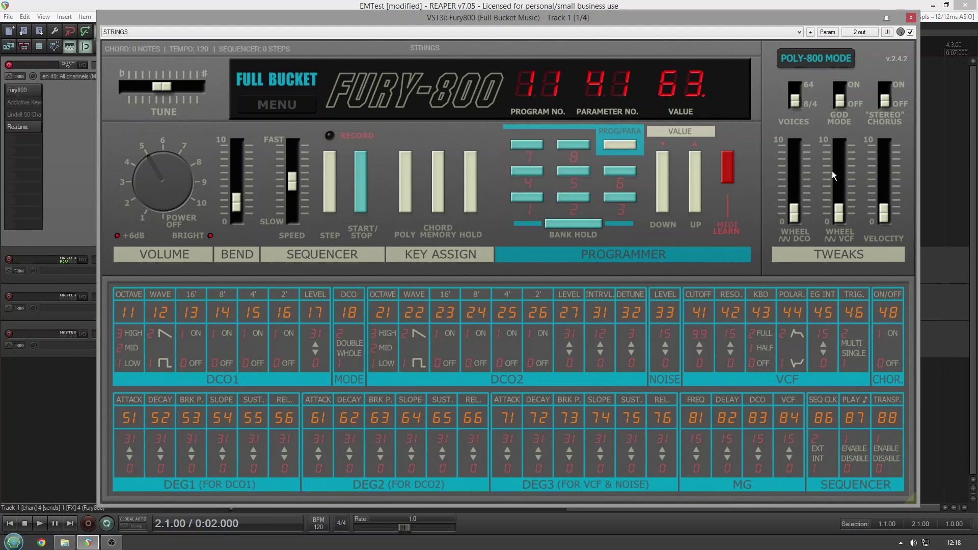
{"action": "left_click", "coordinate": [885, 100]}
Readjust the VCF cutoff and set the VCF keyboard tracking to 1 (Half).
{"action": "left_click_drag", "start_coordinate": [728, 336], "coordinate": [703, 341]}
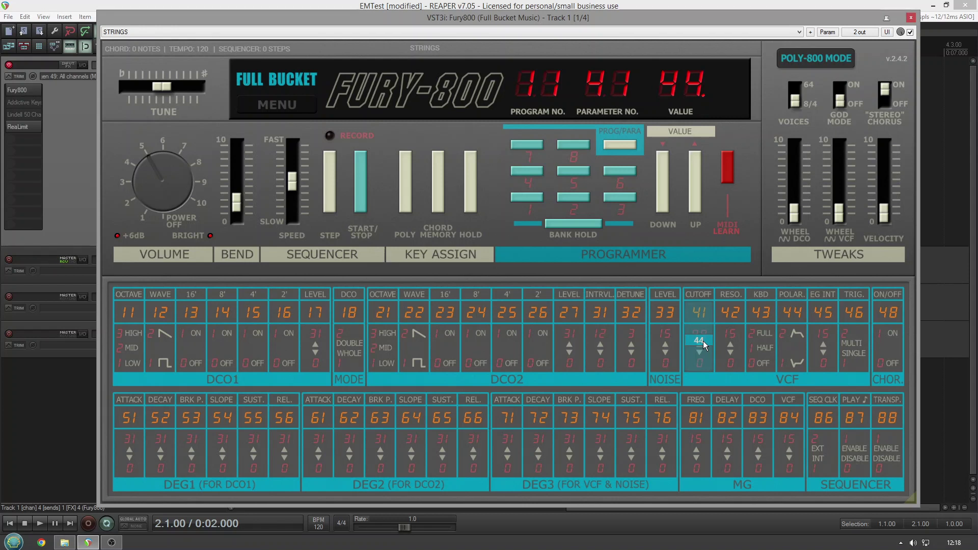
{"action": "left_click_drag", "start_coordinate": [704, 341], "coordinate": [709, 333]}
{"action": "left_click", "coordinate": [759, 333]}
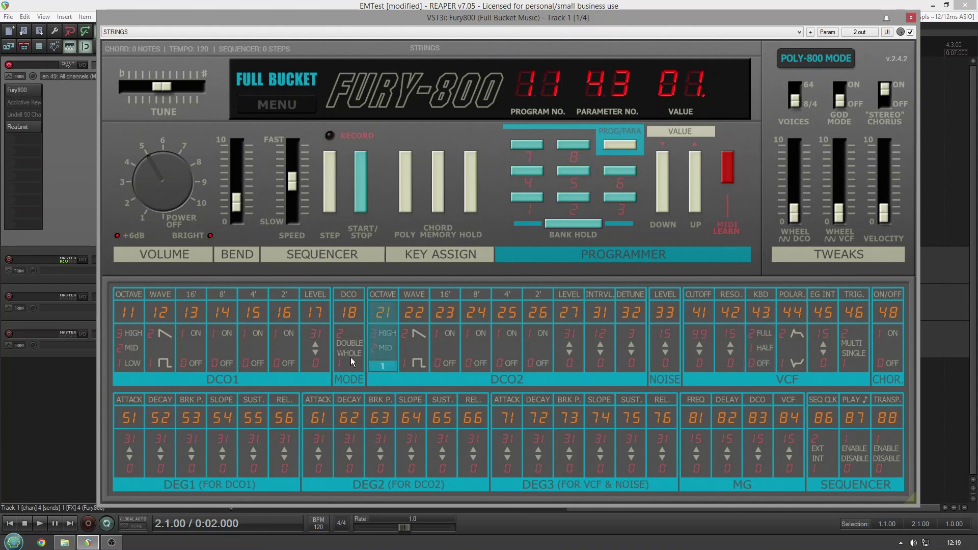
Set the DCO1 level to 24, adjust its 4' footage, choose octave 1 (Low) and set the DEG1 attack to 20.
{"action": "left_click_drag", "start_coordinate": [311, 355], "coordinate": [313, 317]}
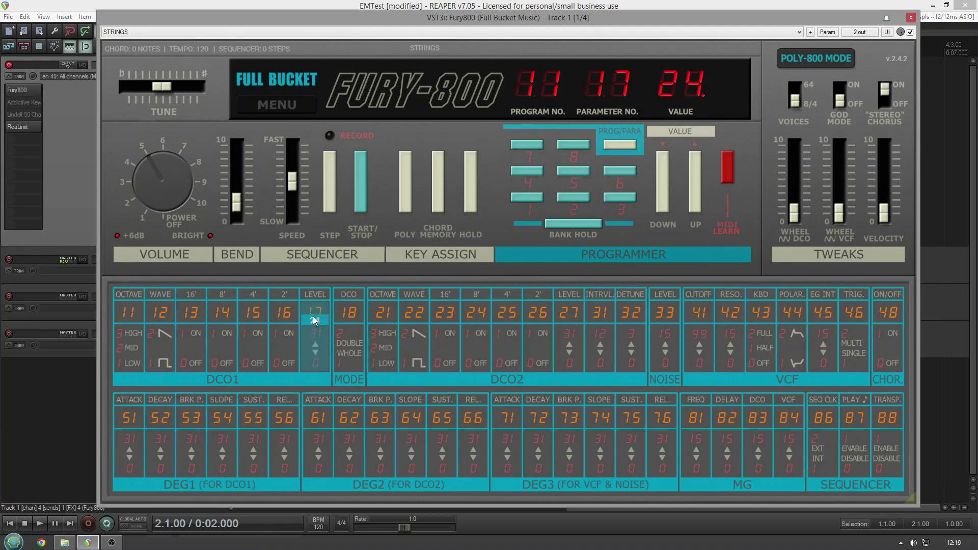
{"action": "left_click_drag", "start_coordinate": [260, 342], "coordinate": [261, 329]}
{"action": "mouse_move", "coordinate": [152, 346]}
{"action": "left_mouse_down"}
{"action": "mouse_move", "coordinate": [165, 297]}
{"action": "mouse_move", "coordinate": [164, 375]}
{"action": "mouse_move", "coordinate": [135, 349]}
{"action": "left_mouse_up"}
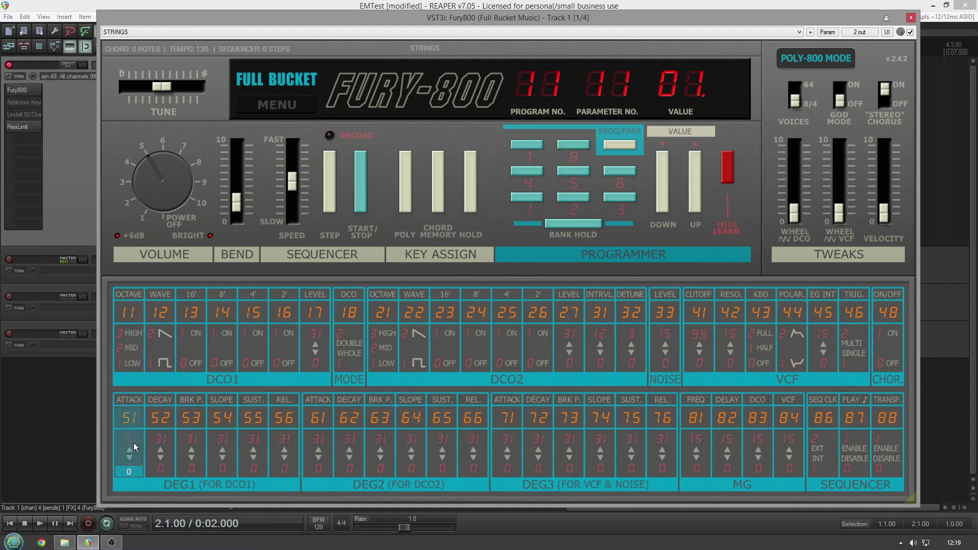
{"action": "left_click_drag", "start_coordinate": [134, 443], "coordinate": [134, 433]}
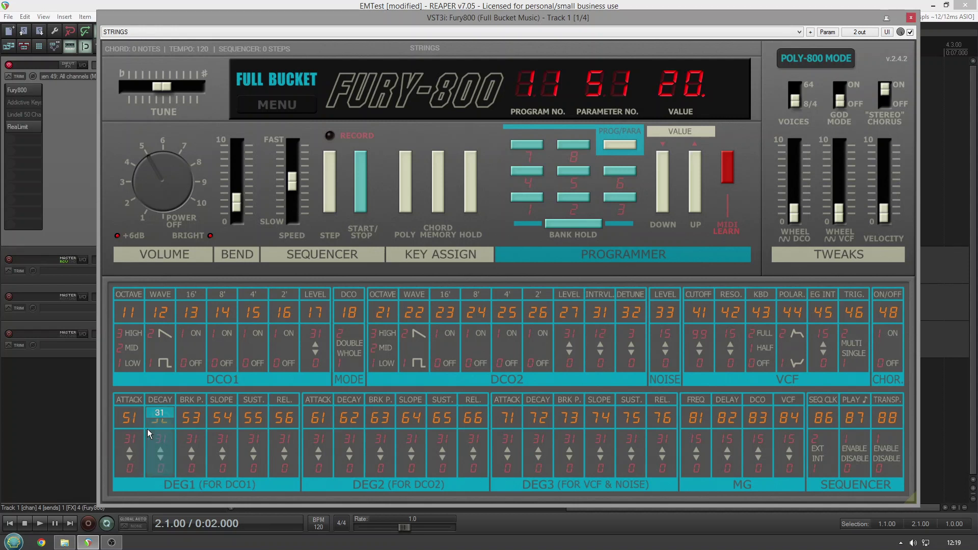
Set the DCO mode to 2 (Double) and the DCO2 interval to 7.
{"action": "left_click", "coordinate": [349, 326]}
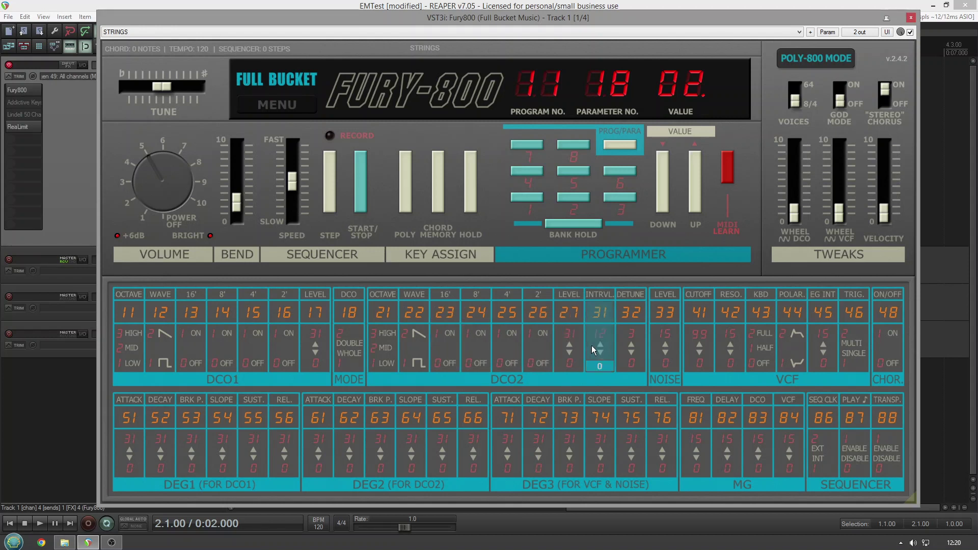
{"action": "left_click_drag", "start_coordinate": [598, 346], "coordinate": [597, 316]}
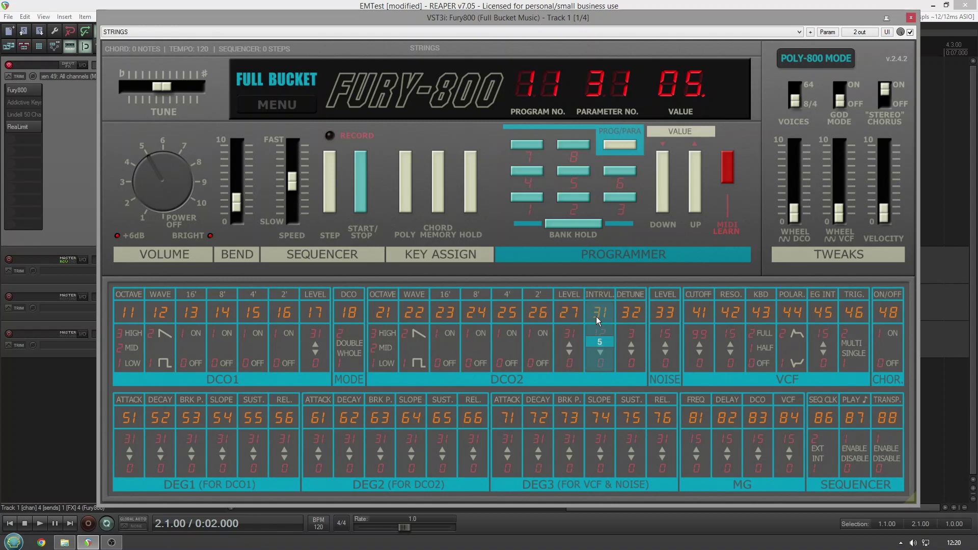
{"action": "left_click_drag", "start_coordinate": [603, 333], "coordinate": [605, 324]}
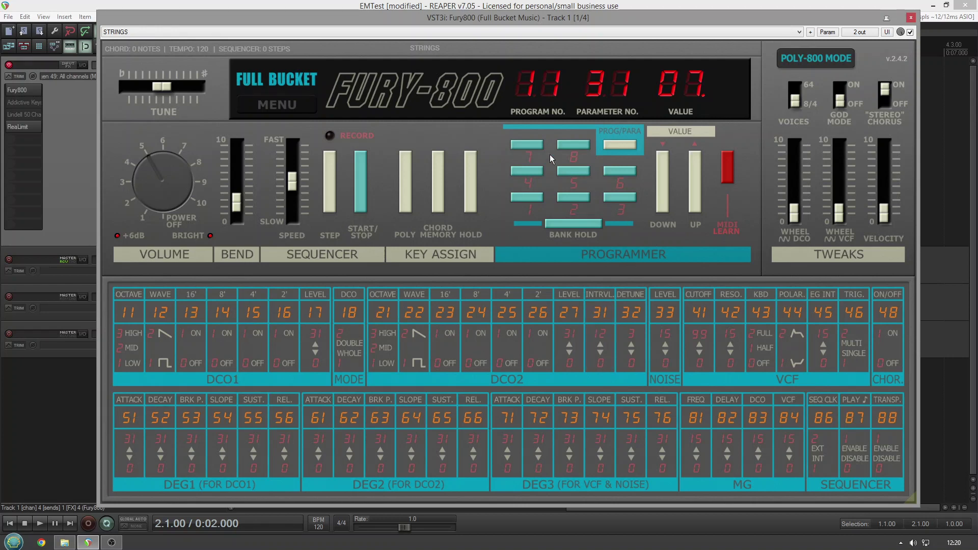
Load the Acoustic Piano program and set its DEG1 release to 28.
{"action": "left_click", "coordinate": [513, 33]}
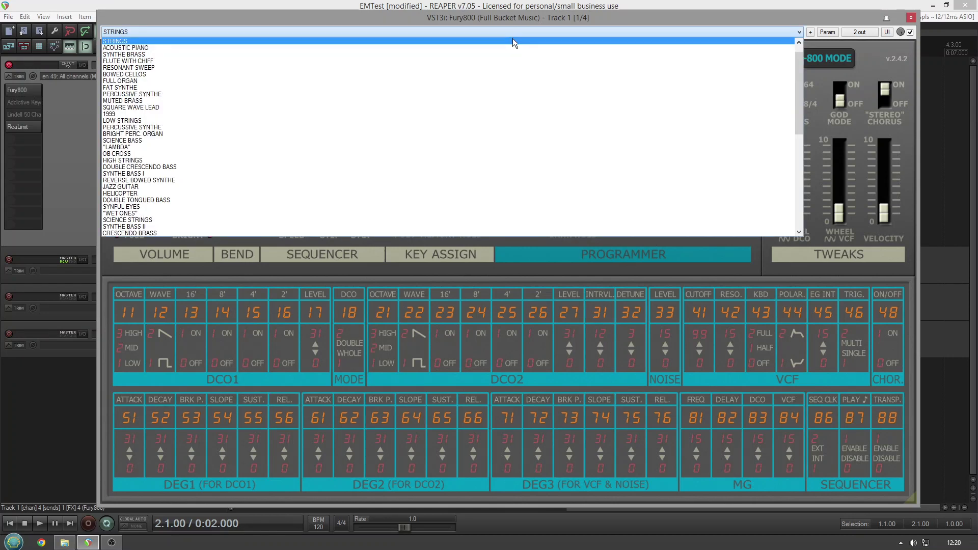
{"action": "left_click", "coordinate": [513, 48]}
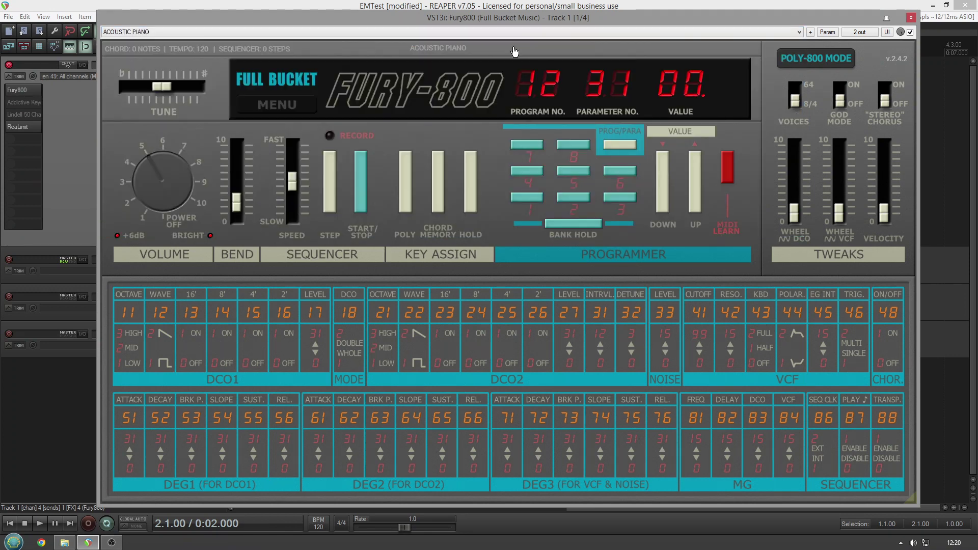
{"action": "left_click", "coordinate": [290, 423]}
{"action": "left_click_drag", "start_coordinate": [291, 421], "coordinate": [290, 414]}
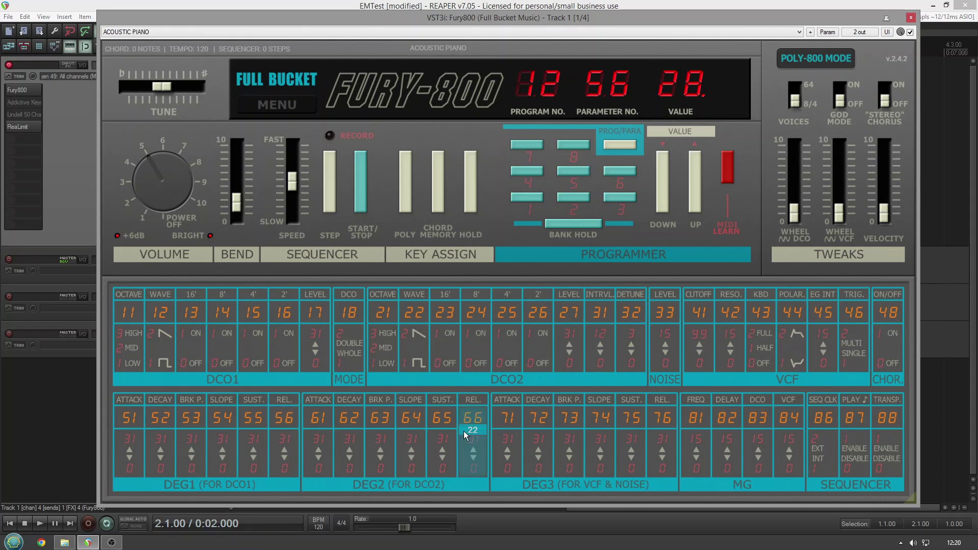
Adjust the DEG3 envelope and set the VCF cutoff to 99.
{"action": "left_click_drag", "start_coordinate": [613, 430], "coordinate": [594, 438]}
{"action": "left_click", "coordinate": [693, 331]}
{"action": "left_click_drag", "start_coordinate": [695, 332], "coordinate": [693, 287]}
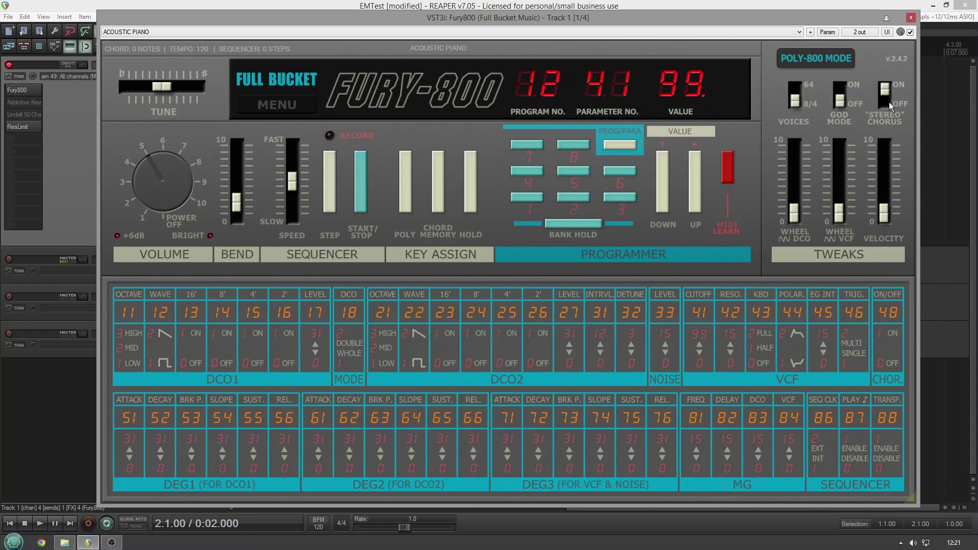
Audition the Synthe Brass, Flute with Chiff and Resonant Sweep programs in turn.
{"action": "left_click", "coordinate": [699, 31]}
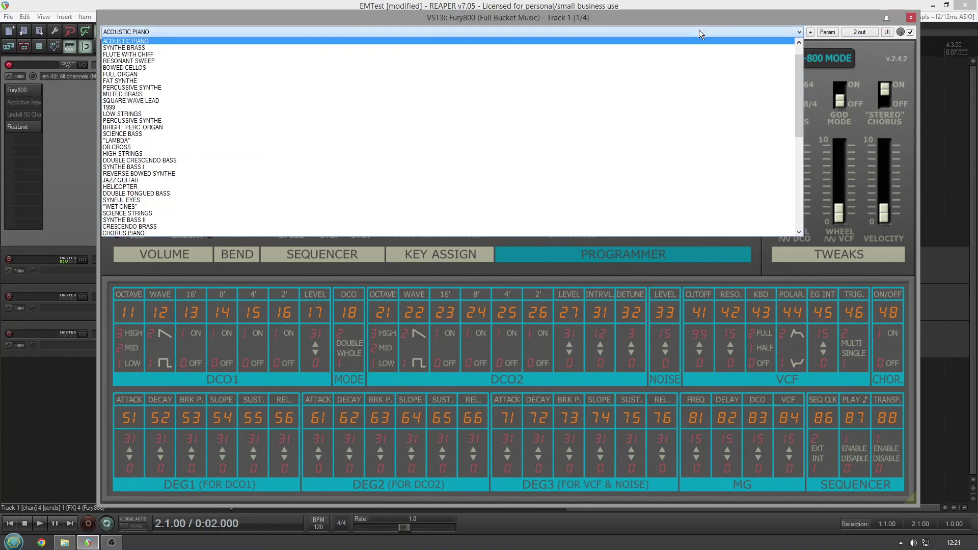
{"action": "left_click", "coordinate": [676, 48]}
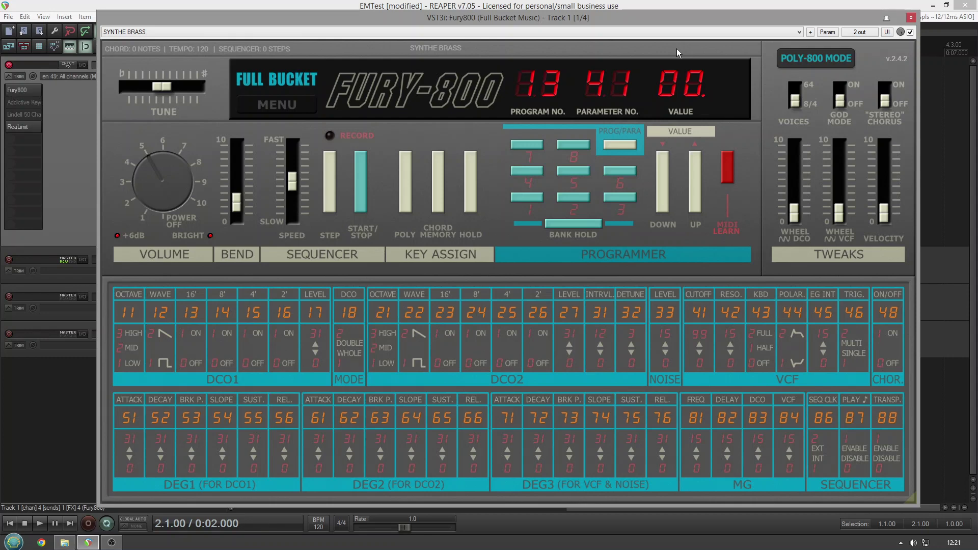
{"action": "left_click", "coordinate": [549, 30]}
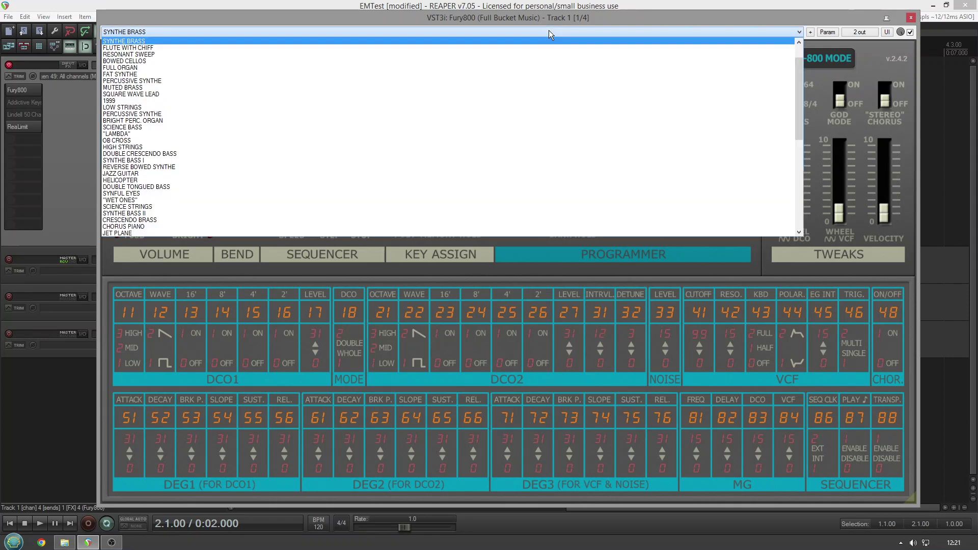
{"action": "left_click", "coordinate": [548, 31]}
{"action": "left_click", "coordinate": [549, 30]}
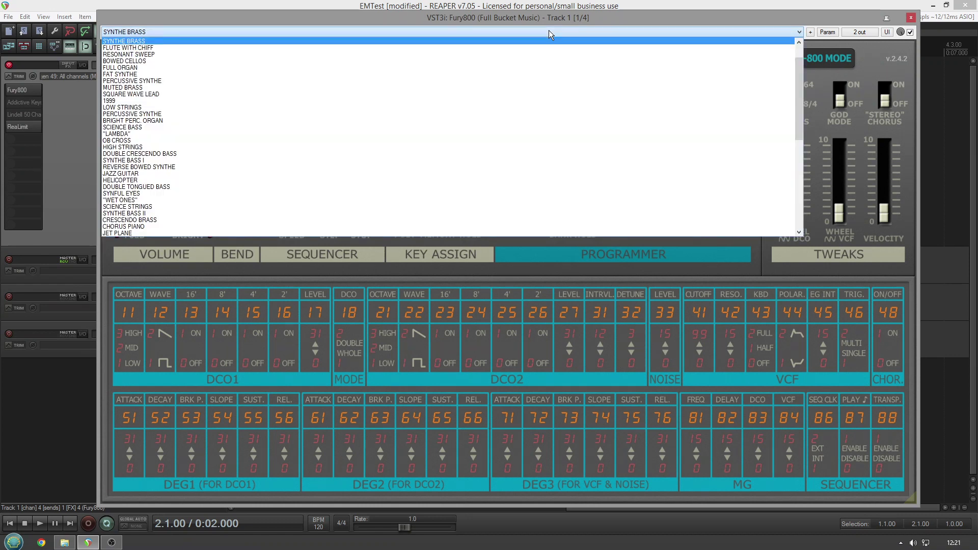
{"action": "left_click", "coordinate": [430, 49]}
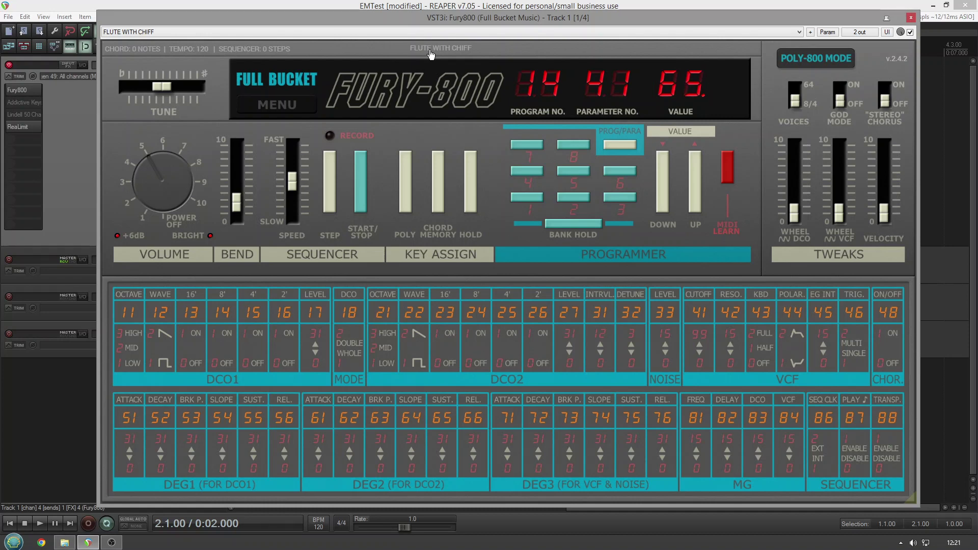
{"action": "left_click", "coordinate": [423, 32]}
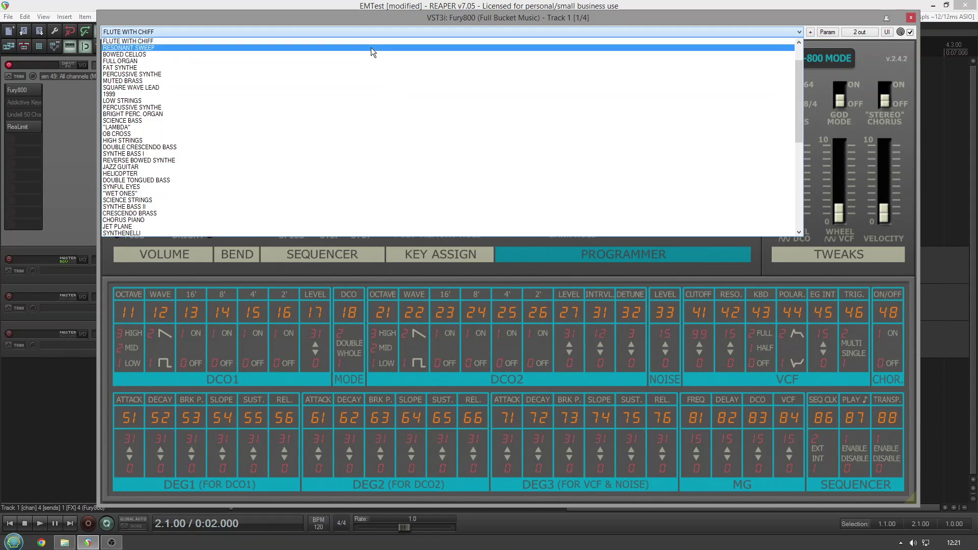
{"action": "left_click", "coordinate": [371, 48]}
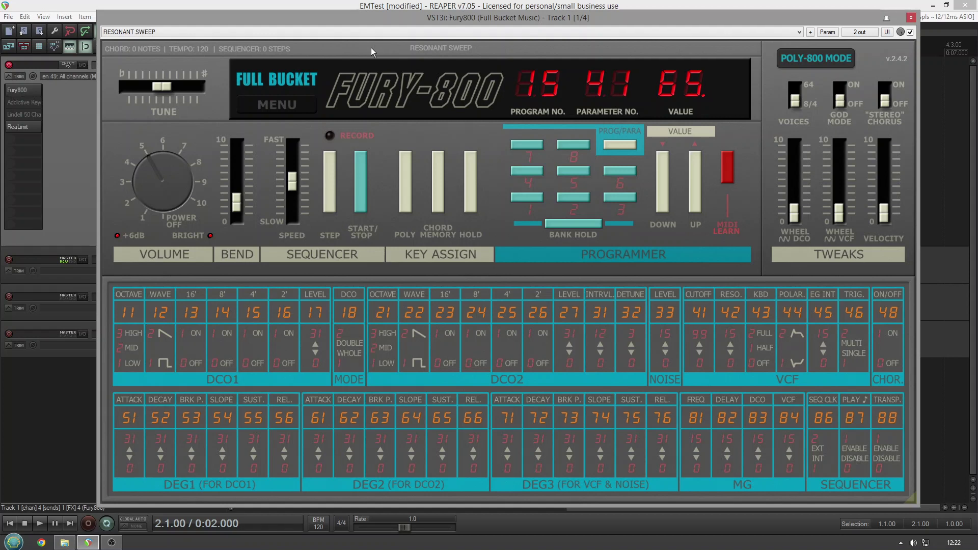
Load the Bowed Cellos program and set its DEG1 release to 26.
{"action": "left_click", "coordinate": [393, 33]}
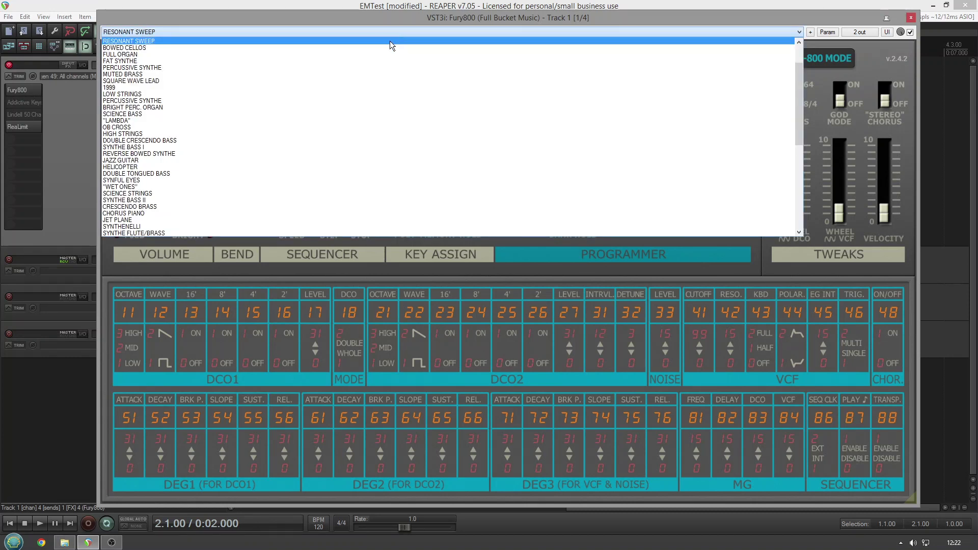
{"action": "left_click", "coordinate": [390, 48]}
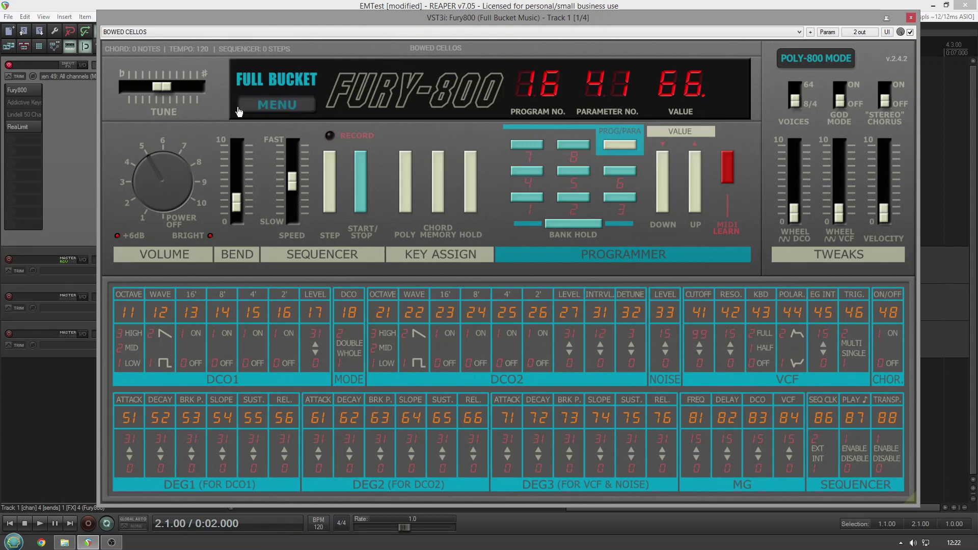
{"action": "mouse_move", "coordinate": [288, 430]}
{"action": "mouse_move", "coordinate": [288, 429]}
{"action": "left_mouse_down"}
{"action": "mouse_move", "coordinate": [289, 403]}
{"action": "mouse_move", "coordinate": [293, 418]}
{"action": "left_mouse_up"}
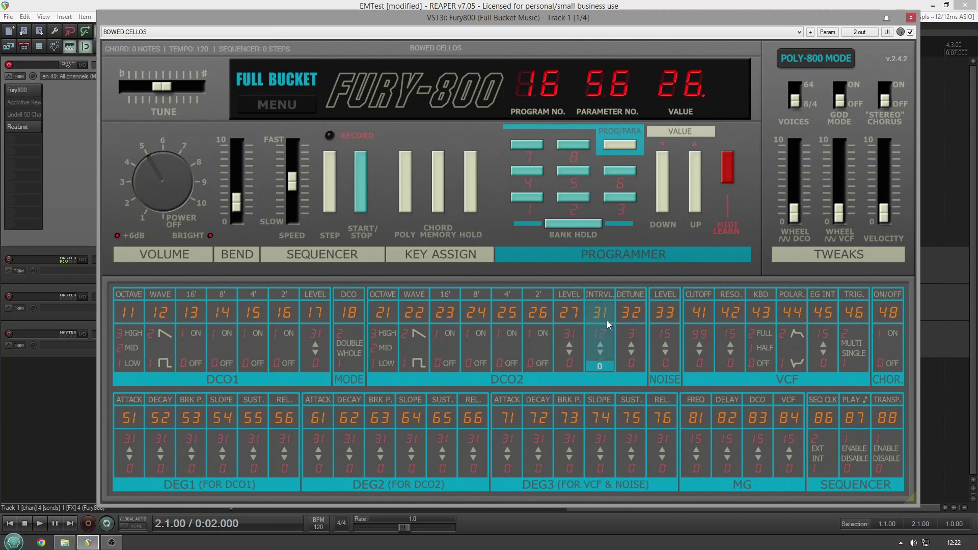
Sweep the VCF cutoff of Bowed Cellos repeatedly up and down, leaving it at 99.
{"action": "mouse_move", "coordinate": [690, 323]}
{"action": "left_mouse_down"}
{"action": "mouse_move", "coordinate": [690, 308]}
{"action": "mouse_move", "coordinate": [690, 326]}
{"action": "left_mouse_up"}
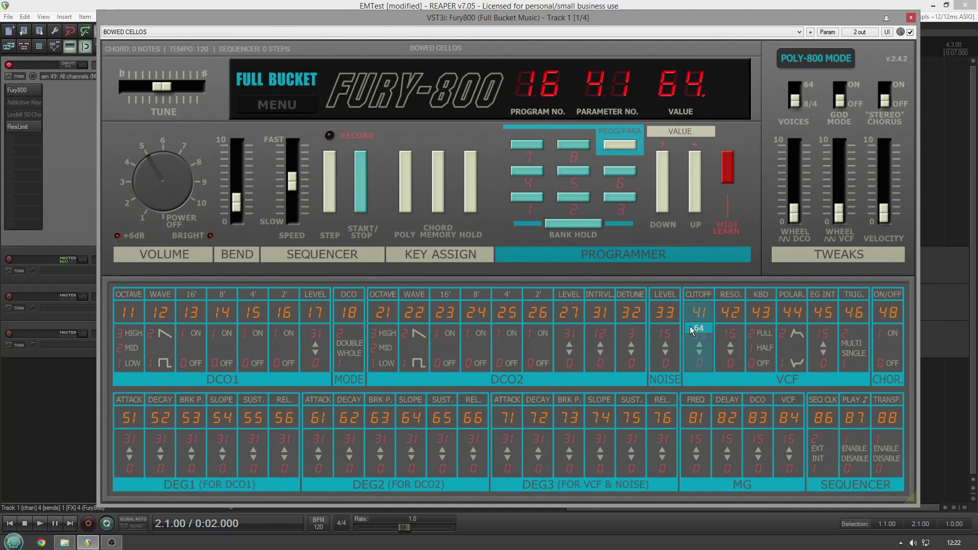
{"action": "scroll", "coordinate": [690, 326], "scroll_direction": "up", "scroll_amount": 4}
{"action": "scroll", "coordinate": [690, 326], "scroll_direction": "down", "scroll_amount": 3}
{"action": "scroll", "coordinate": [690, 327], "scroll_direction": "up", "scroll_amount": 3}
{"action": "scroll", "coordinate": [690, 326], "scroll_direction": "down", "scroll_amount": 3}
{"action": "scroll", "coordinate": [691, 326], "scroll_direction": "up", "scroll_amount": 1}
{"action": "scroll", "coordinate": [690, 326], "scroll_direction": "down", "scroll_amount": 2}
{"action": "scroll", "coordinate": [691, 327], "scroll_direction": "up", "scroll_amount": 2}
{"action": "scroll", "coordinate": [690, 327], "scroll_direction": "down", "scroll_amount": 4}
{"action": "scroll", "coordinate": [689, 327], "scroll_direction": "up", "scroll_amount": 3}
{"action": "scroll", "coordinate": [690, 327], "scroll_direction": "down", "scroll_amount": 3}
{"action": "scroll", "coordinate": [707, 365], "scroll_direction": "up", "scroll_amount": 4}
{"action": "scroll", "coordinate": [707, 366], "scroll_direction": "down", "scroll_amount": 3}
{"action": "scroll", "coordinate": [707, 365], "scroll_direction": "up", "scroll_amount": 2}
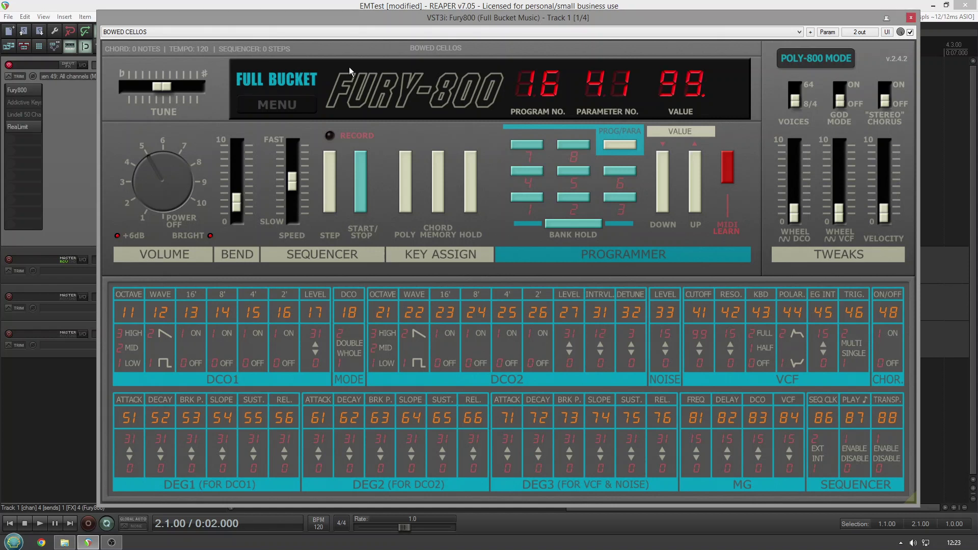
Load the Full Organ program and switch from it to Fat Synthe.
{"action": "left_click", "coordinate": [267, 30]}
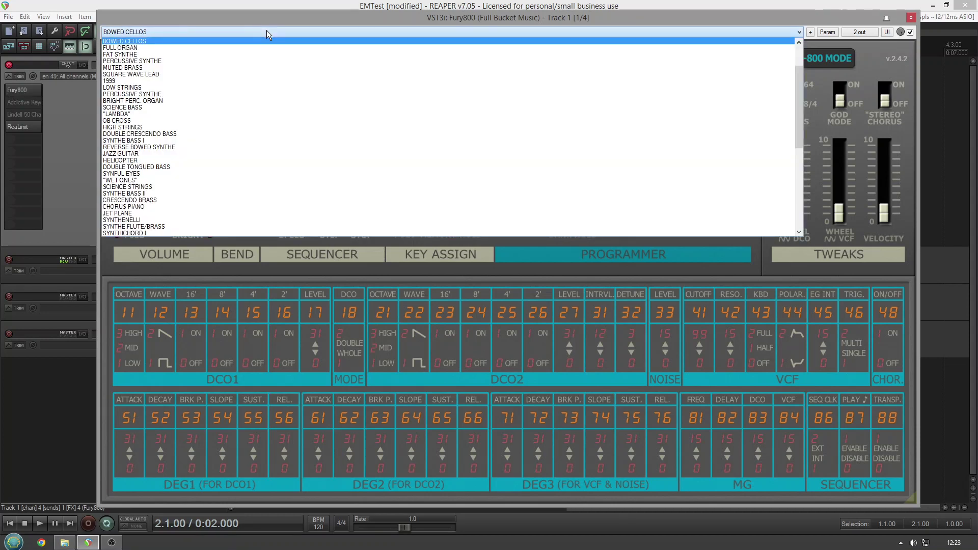
{"action": "left_click", "coordinate": [268, 47]}
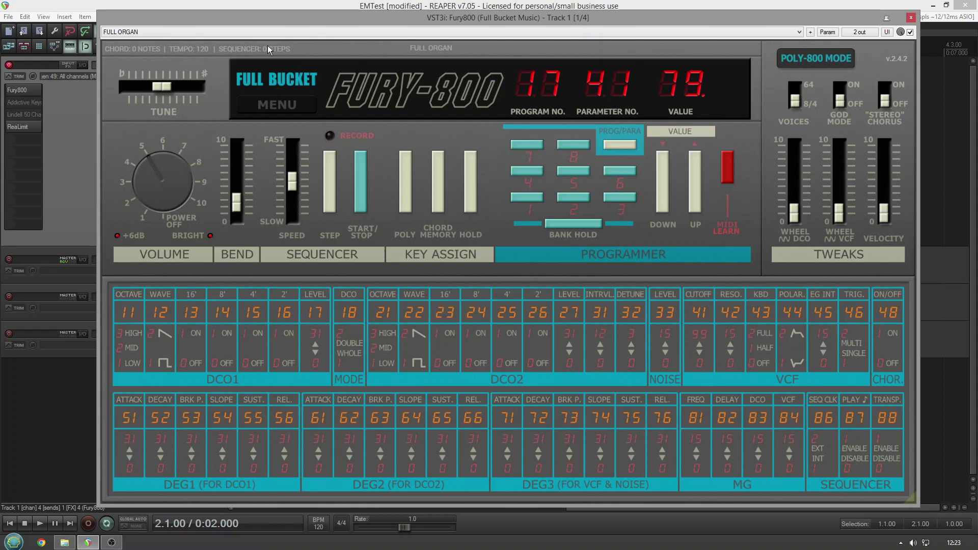
{"action": "left_click", "coordinate": [263, 35]}
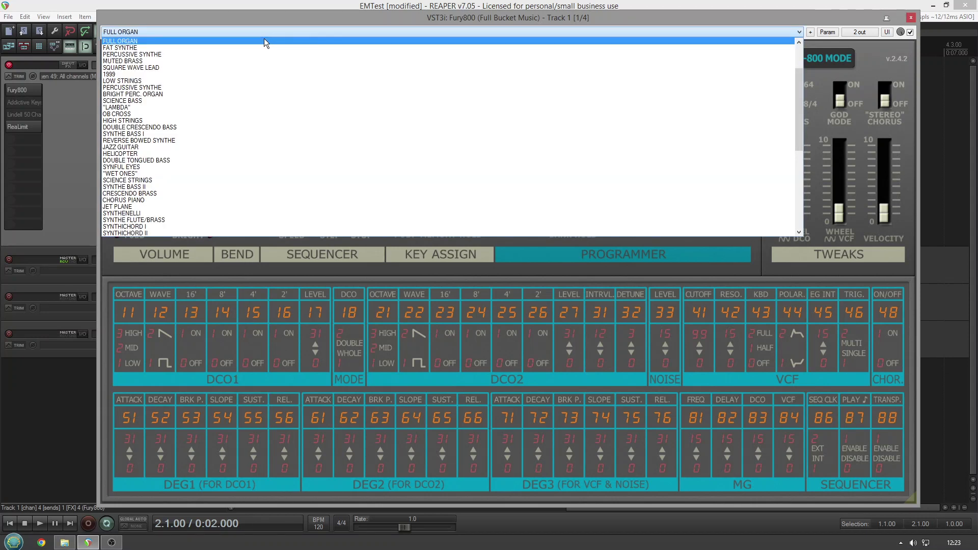
{"action": "left_click", "coordinate": [264, 46]}
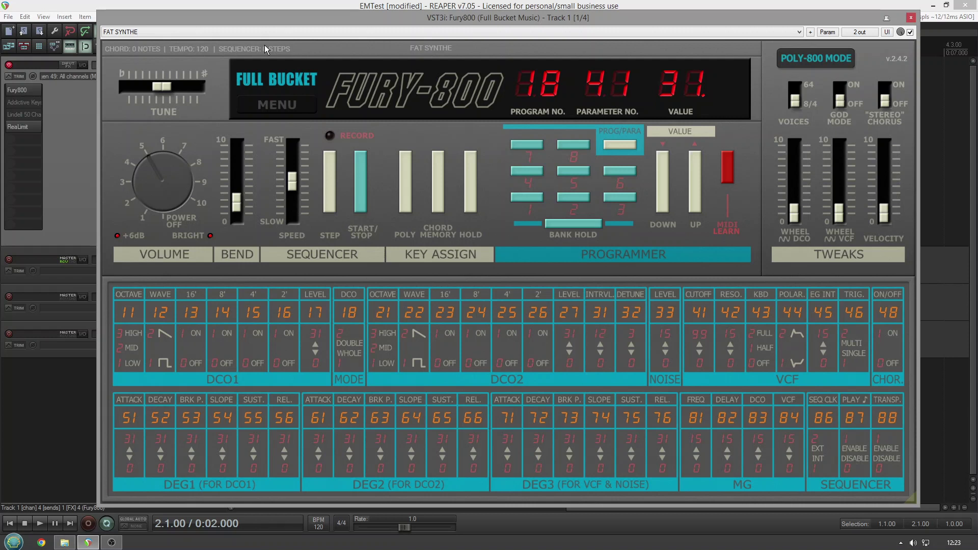
Set the DEG1 and DEG2 attacks to 0 and their releases to 26 and 28, raise the DEG3 release and set the DEG3 sustain to 28.
{"action": "left_click", "coordinate": [130, 430]}
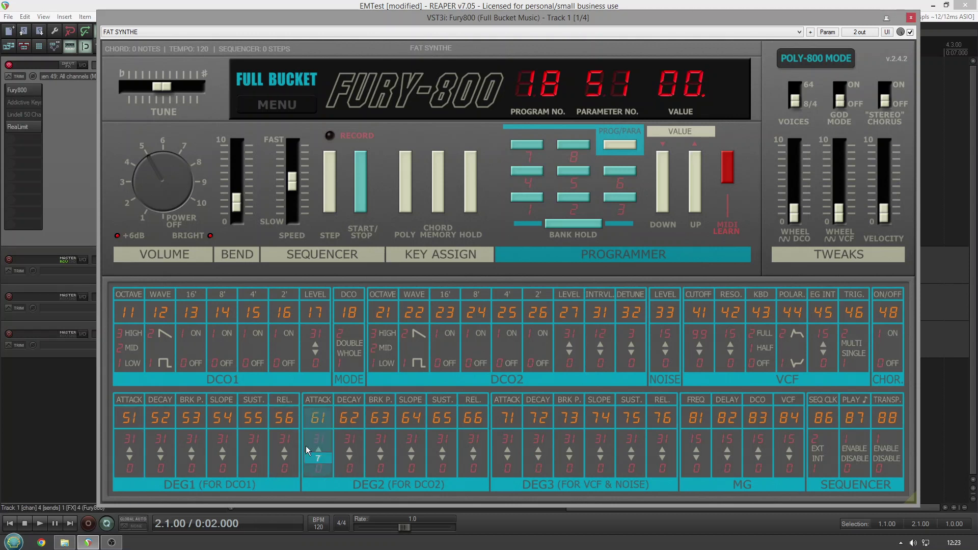
{"action": "left_click_drag", "start_coordinate": [282, 449], "coordinate": [282, 416]}
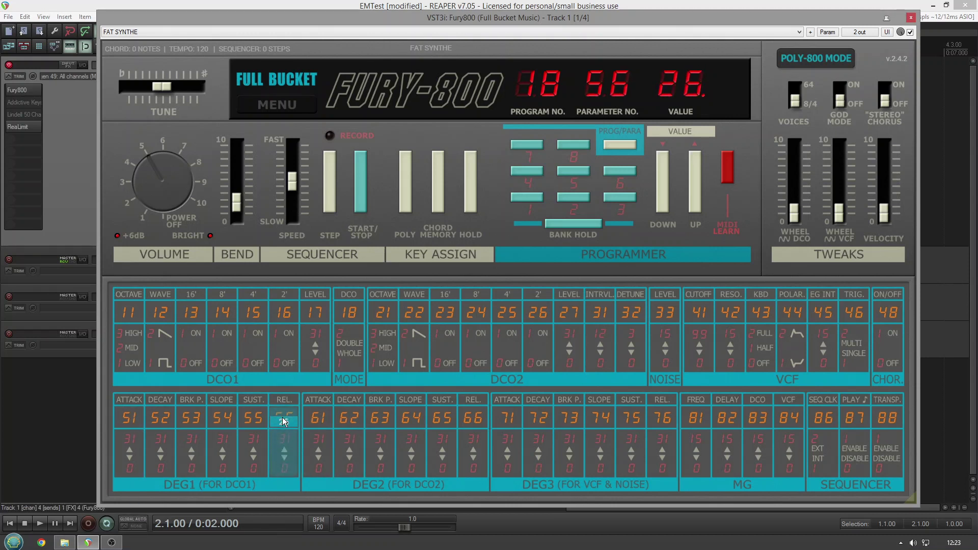
{"action": "left_click_drag", "start_coordinate": [473, 439], "coordinate": [475, 414]}
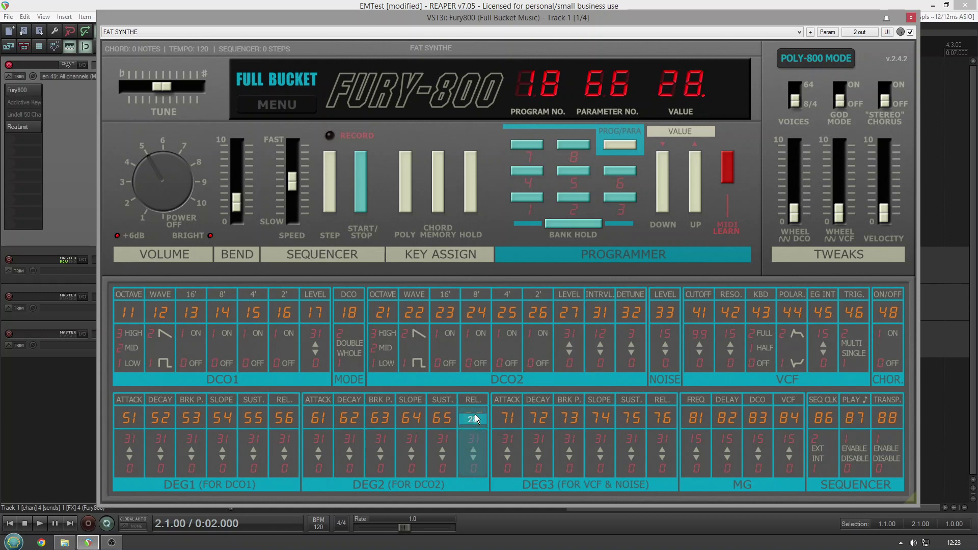
{"action": "left_click_drag", "start_coordinate": [319, 434], "coordinate": [313, 520]}
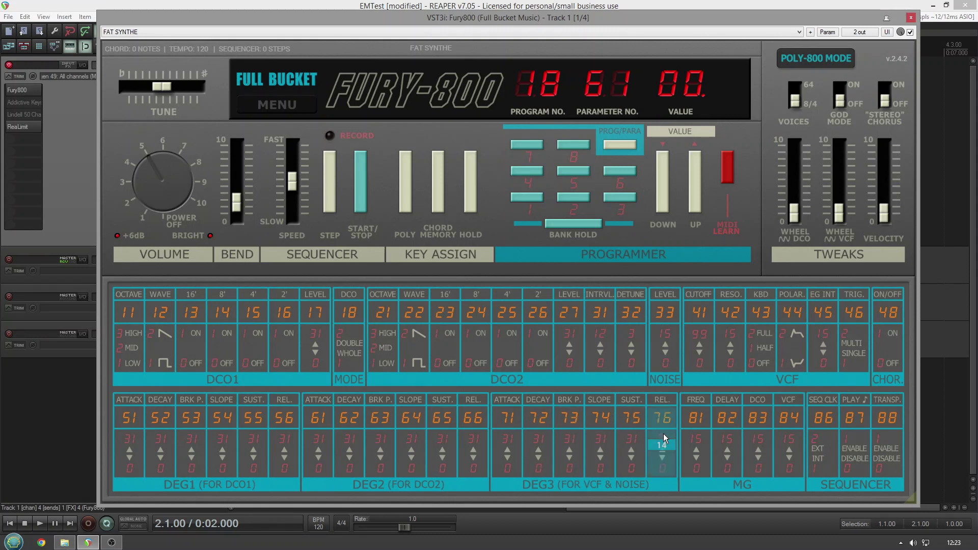
{"action": "left_click_drag", "start_coordinate": [664, 433], "coordinate": [623, 415]}
{"action": "left_click", "coordinate": [629, 451]}
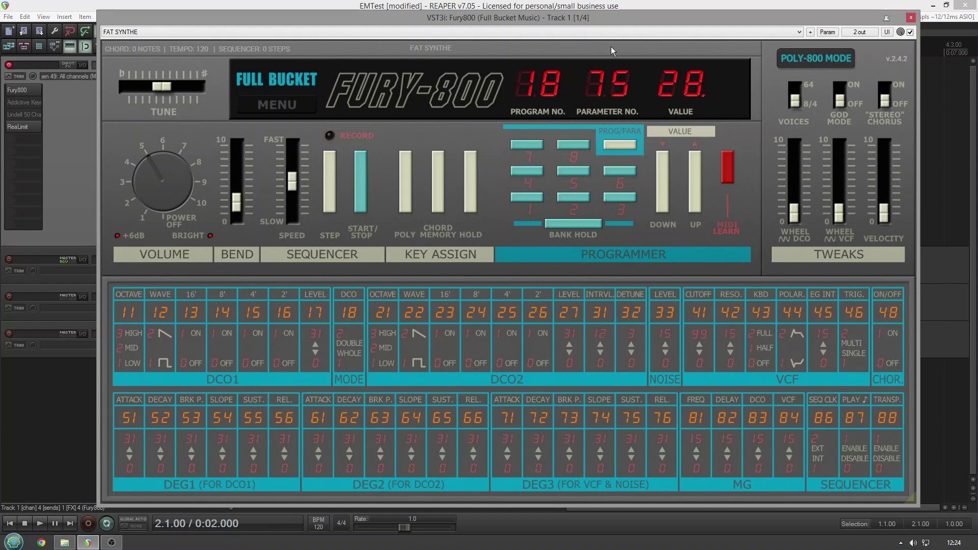
Load the Muted Brass program and switch from it to Square Wave Lead.
{"action": "left_click", "coordinate": [622, 35]}
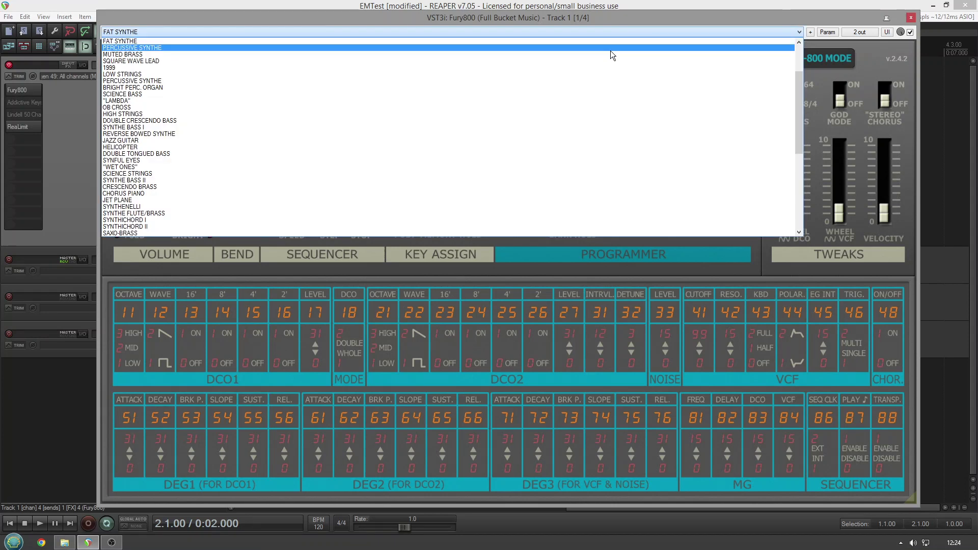
{"action": "left_click", "coordinate": [607, 55]}
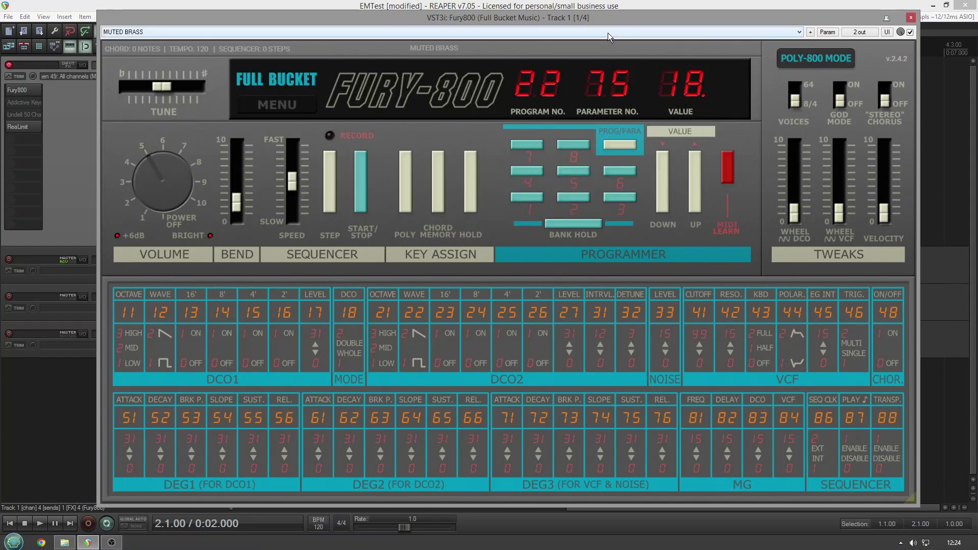
{"action": "left_click", "coordinate": [607, 33]}
{"action": "left_click", "coordinate": [607, 49]}
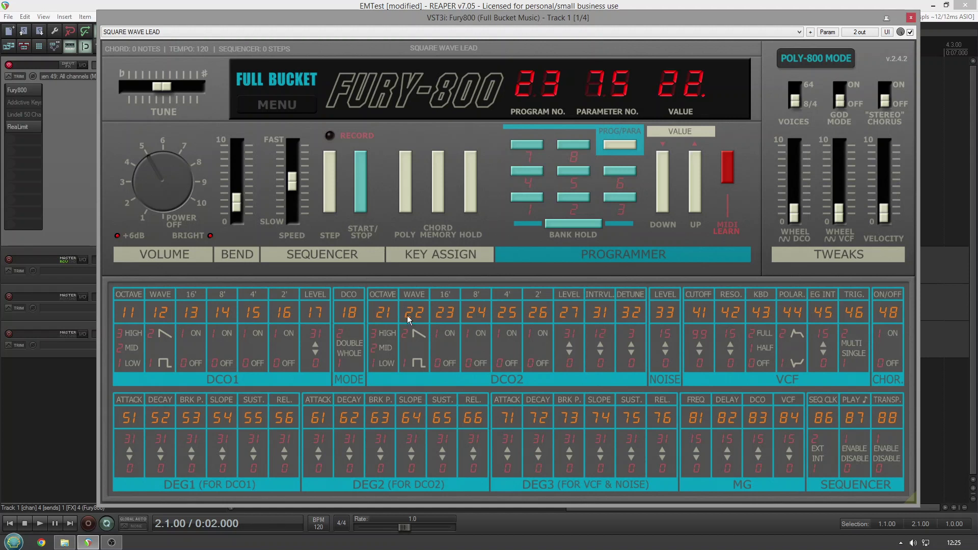
Set the DEG1 release to 30, the DEG2 and DEG3 releases to 31, and the VCF cutoff to 0.
{"action": "left_click_drag", "start_coordinate": [293, 437], "coordinate": [296, 409]}
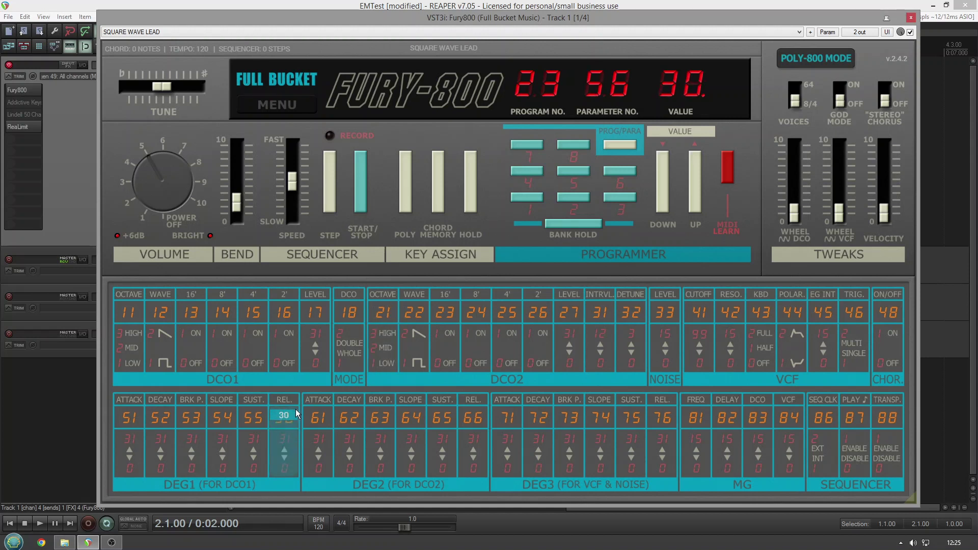
{"action": "left_click_drag", "start_coordinate": [482, 426], "coordinate": [482, 401]}
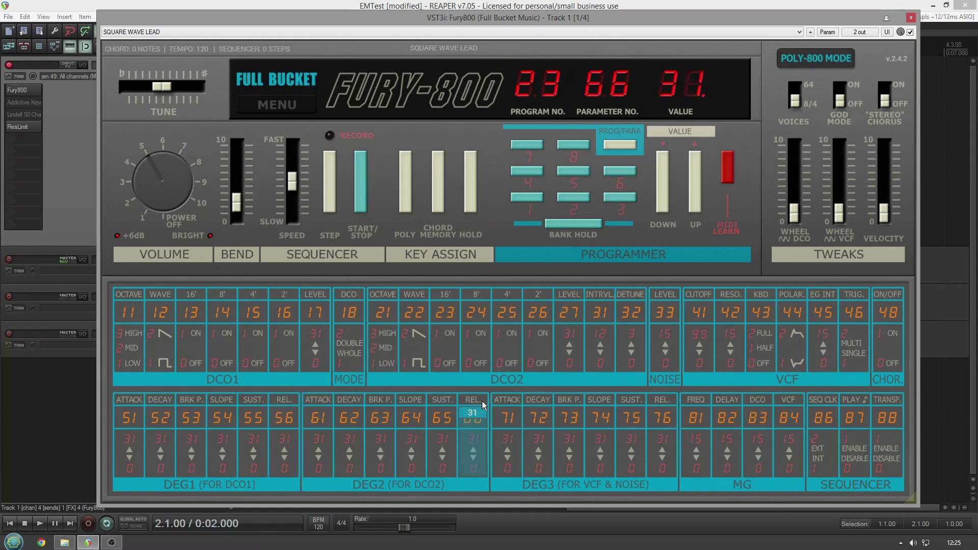
{"action": "left_click_drag", "start_coordinate": [656, 429], "coordinate": [657, 399]}
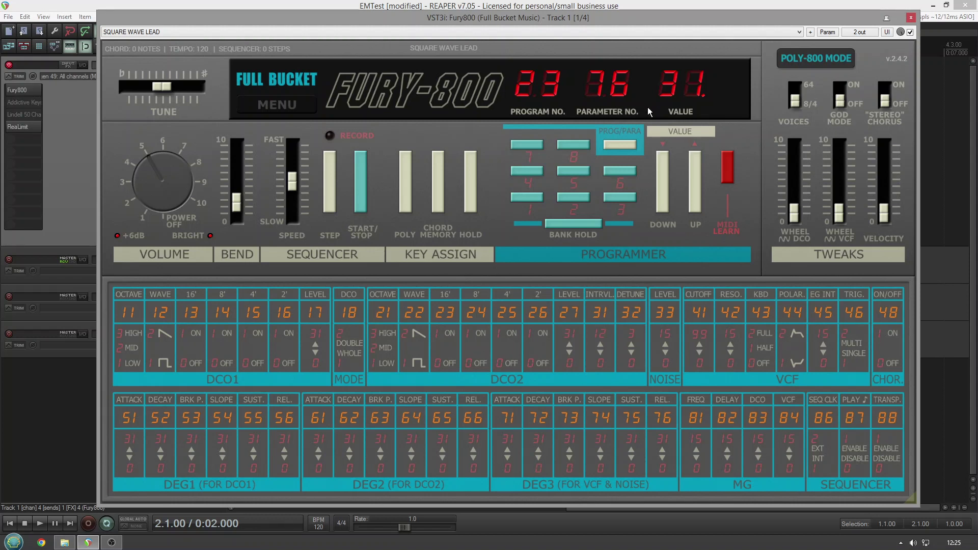
{"action": "left_click_drag", "start_coordinate": [704, 330], "coordinate": [706, 374]}
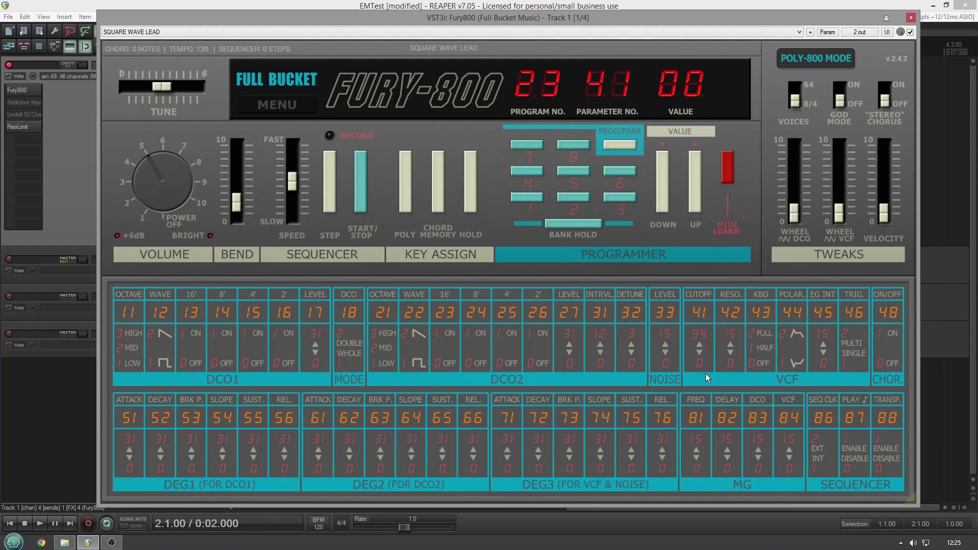
Load the Percussive Synthe program and switch from it to Bright Perc. Organ.
{"action": "left_click", "coordinate": [525, 34]}
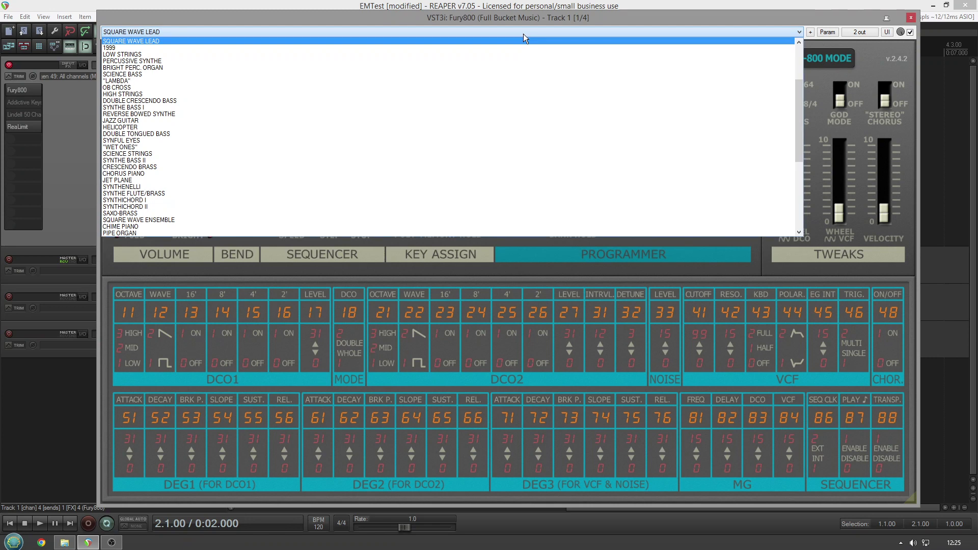
{"action": "left_click", "coordinate": [490, 62]}
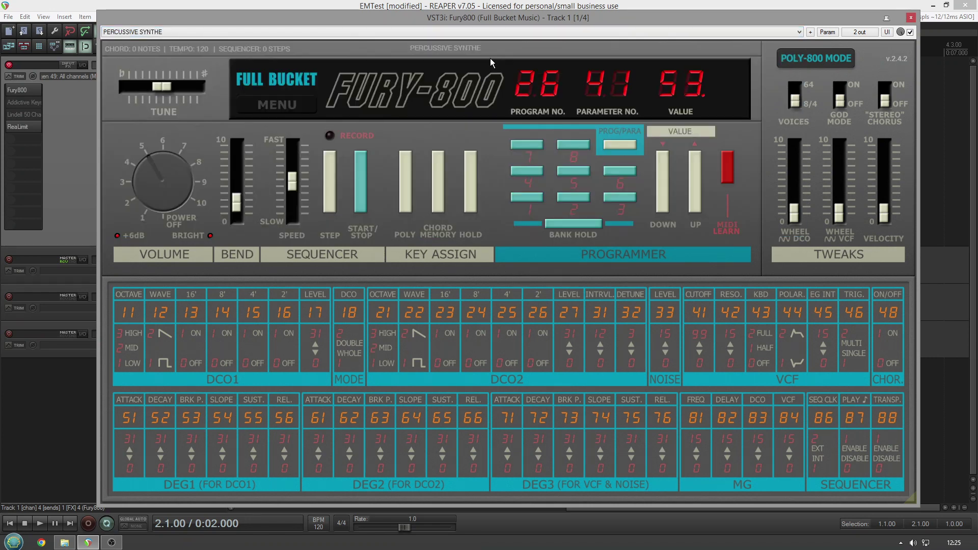
{"action": "left_click", "coordinate": [483, 33]}
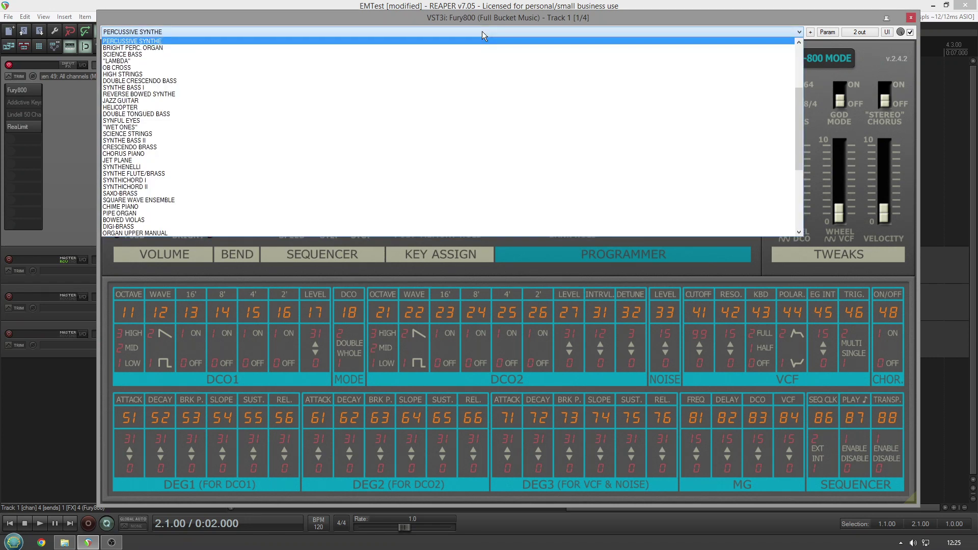
{"action": "double_click", "coordinate": [483, 47]}
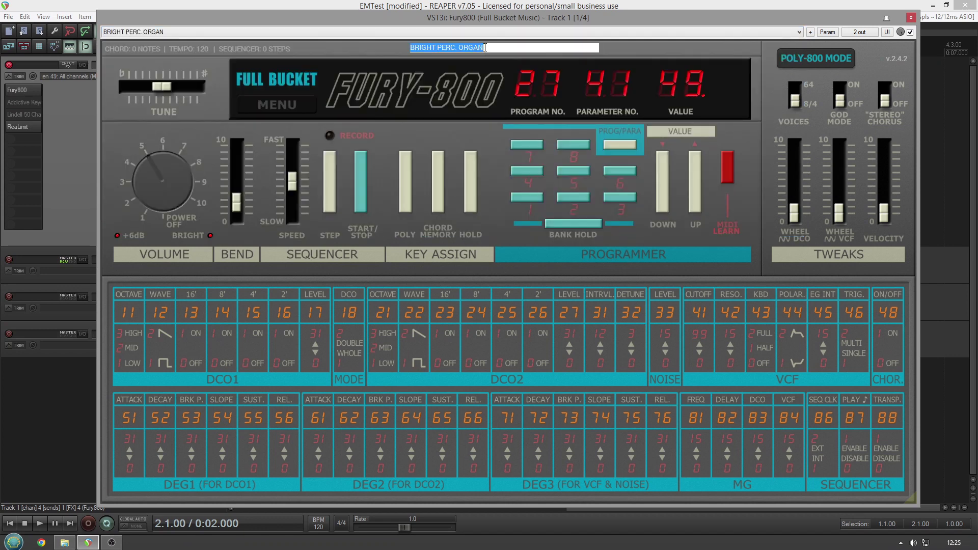
Load the Science Bass program and set its noise level to 0 and VCF cutoff to 61.
{"action": "left_click", "coordinate": [484, 31]}
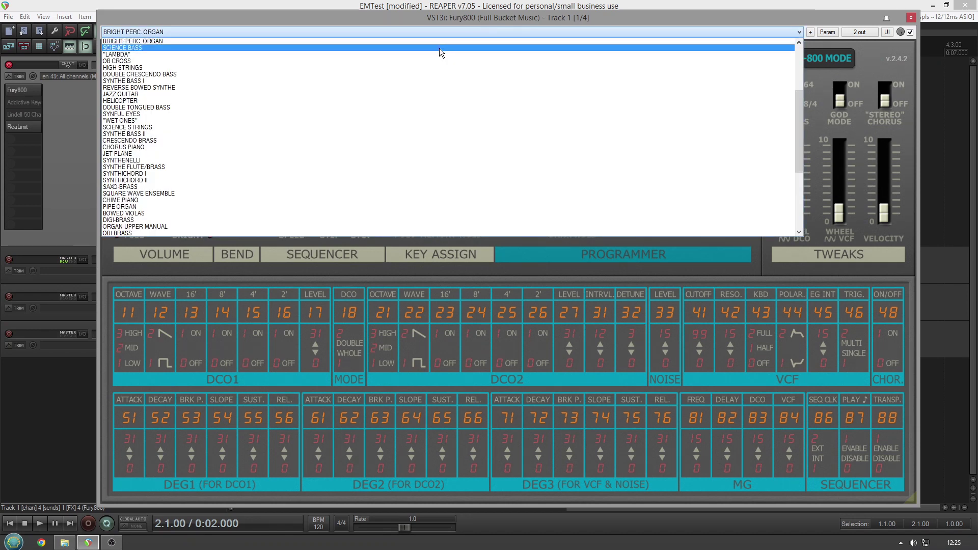
{"action": "left_click", "coordinate": [440, 49]}
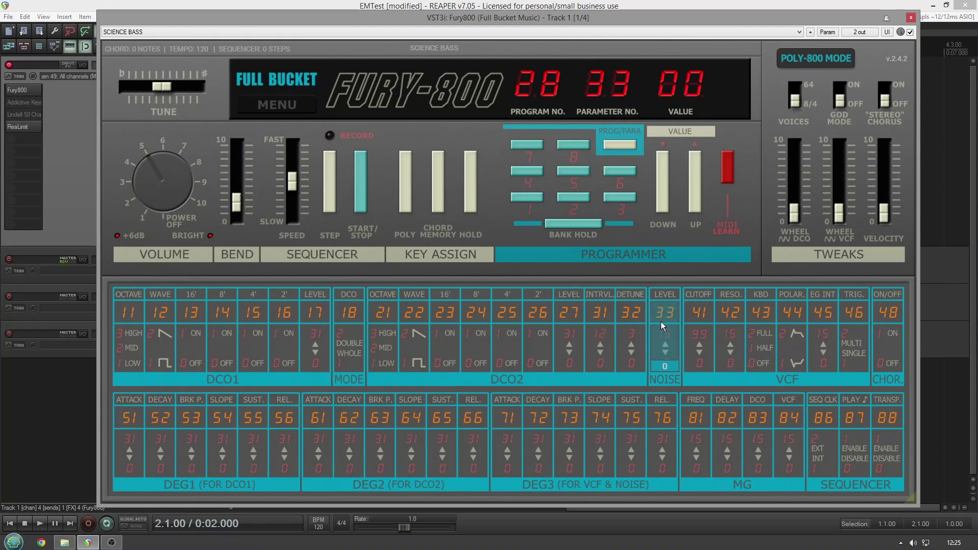
{"action": "left_click_drag", "start_coordinate": [661, 322], "coordinate": [667, 392]}
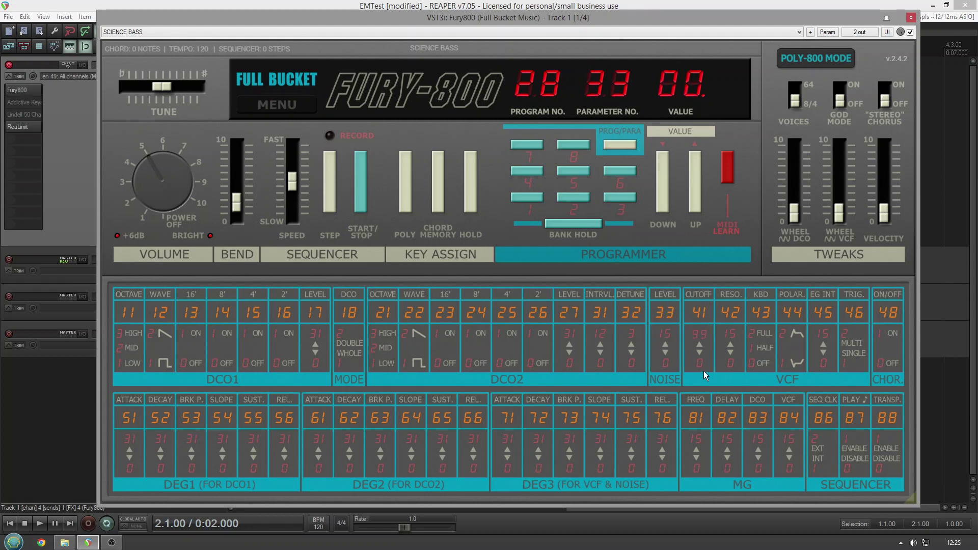
{"action": "left_click_drag", "start_coordinate": [703, 351], "coordinate": [704, 329]}
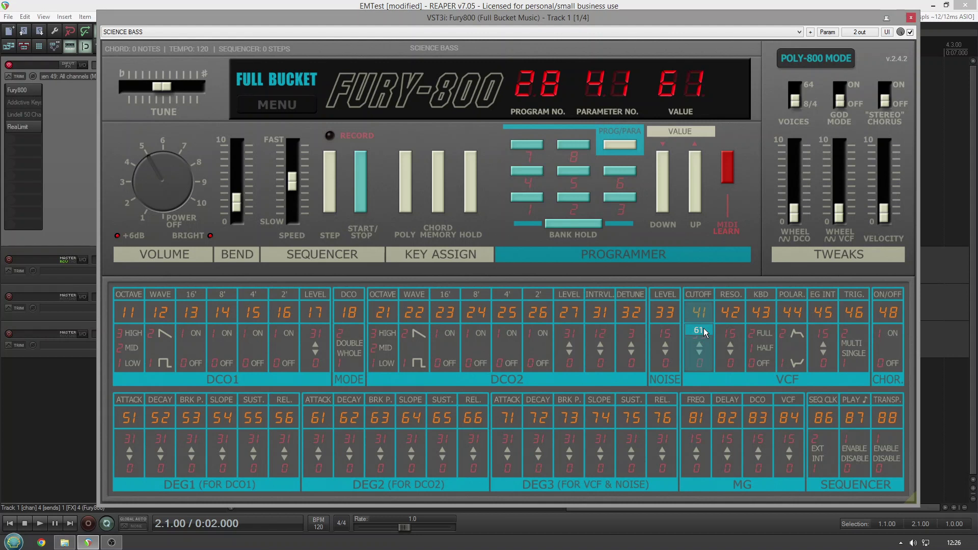
Load the "Lambda" program.
{"action": "left_click", "coordinate": [563, 31]}
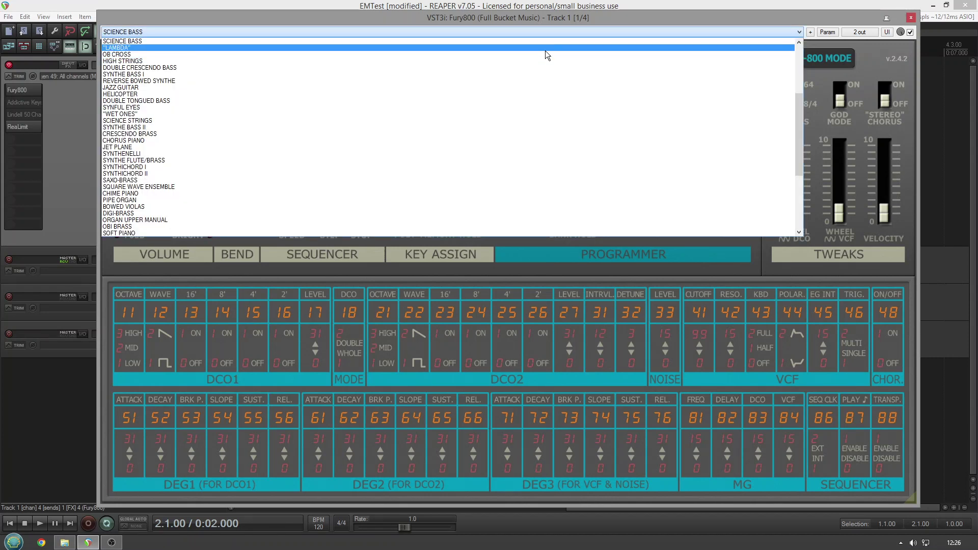
{"action": "left_click", "coordinate": [545, 50]}
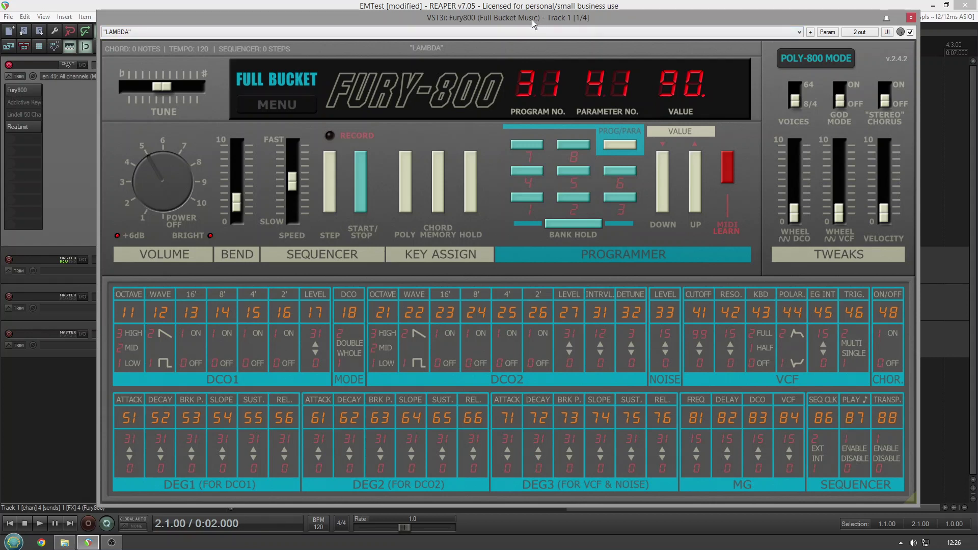
Load the OB Cross program, raise its DEG1 release and set its DEG2 release to 30.
{"action": "left_click", "coordinate": [531, 31]}
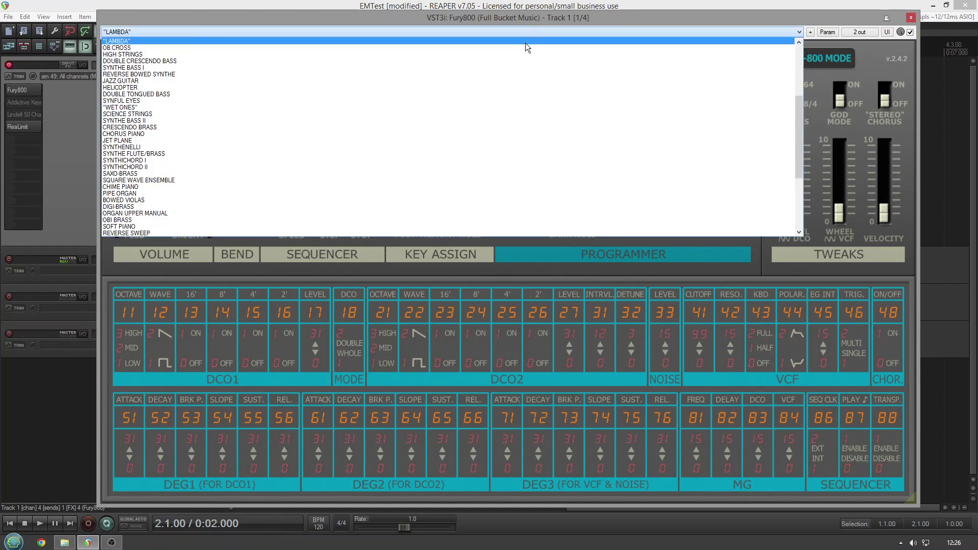
{"action": "left_click", "coordinate": [526, 47]}
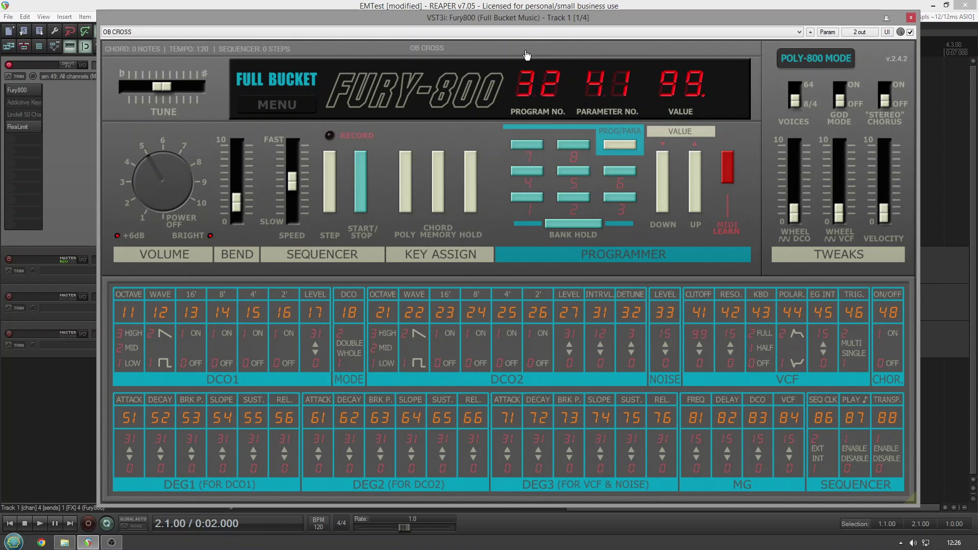
{"action": "left_click_drag", "start_coordinate": [293, 438], "coordinate": [299, 416]}
{"action": "left_click_drag", "start_coordinate": [458, 413], "coordinate": [476, 407]}
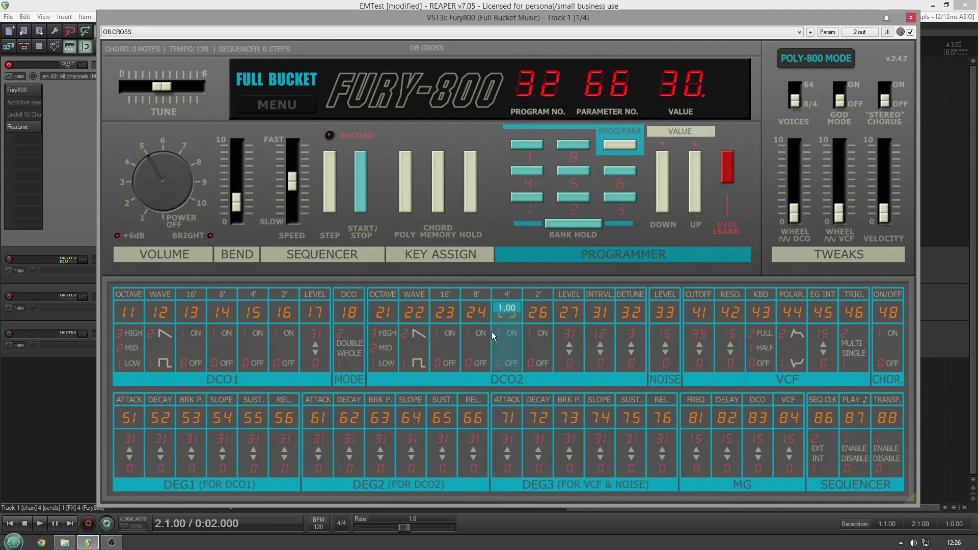
Load the High Strings program and switch from it to Double Crescendo Bass.
{"action": "left_click", "coordinate": [475, 34]}
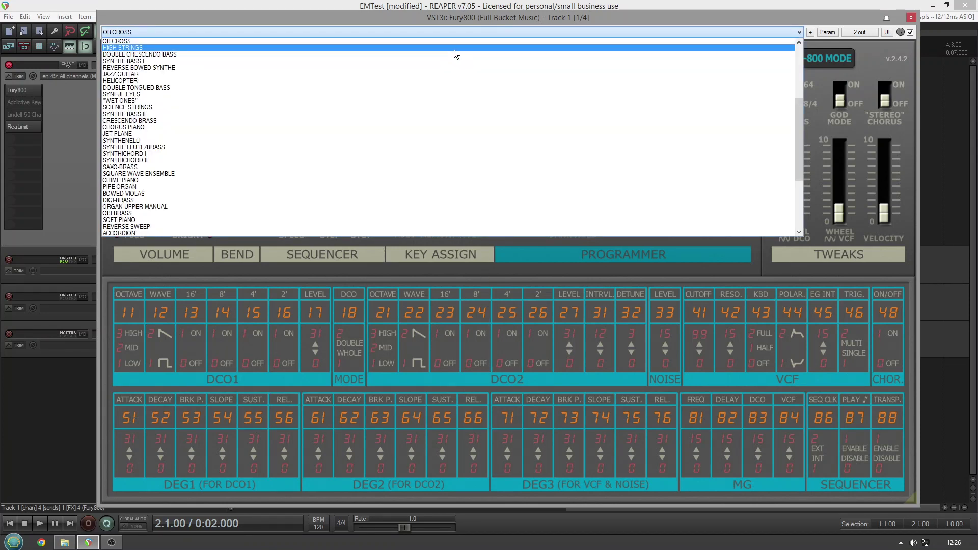
{"action": "left_click", "coordinate": [455, 48]}
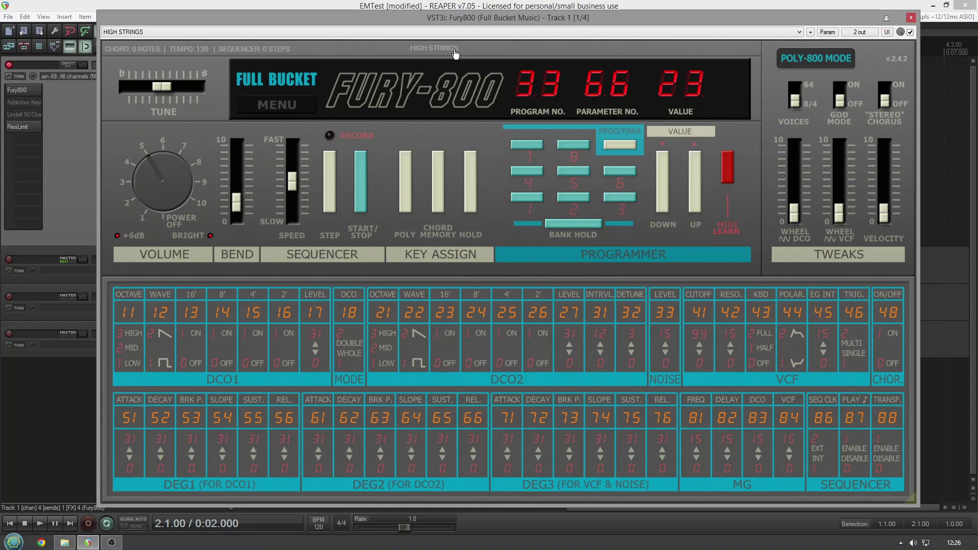
{"action": "left_click", "coordinate": [422, 32]}
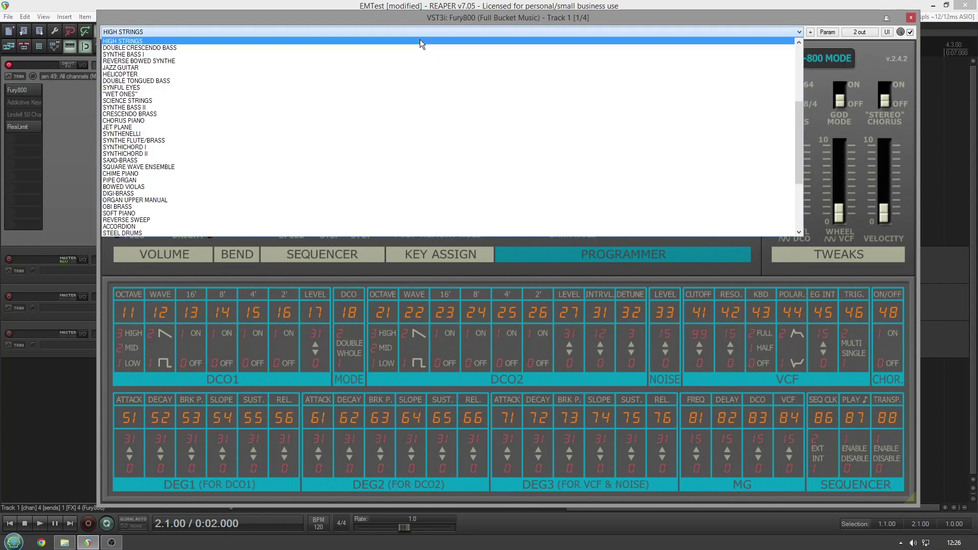
{"action": "left_click", "coordinate": [422, 48]}
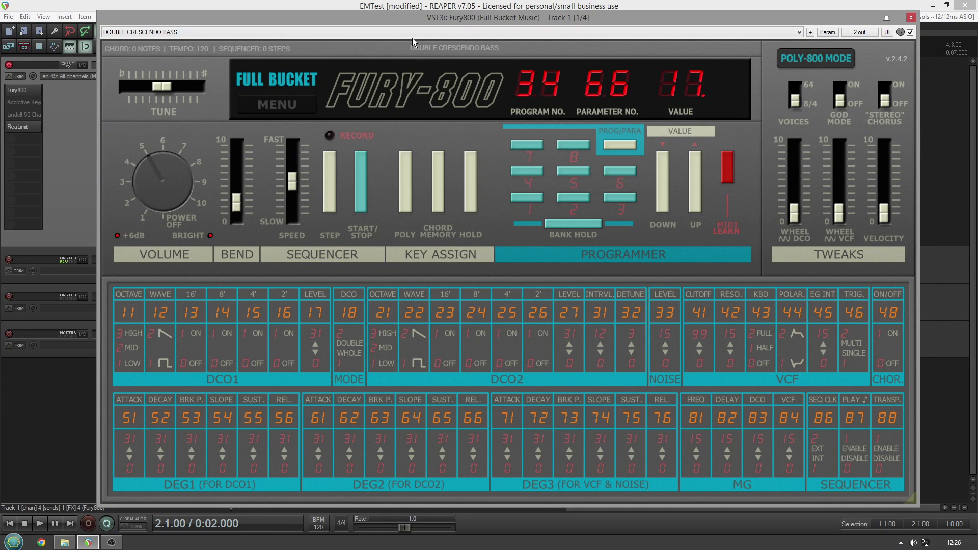
Load the Synthe Bass I program and switch from it to Reverse Bowed Synthe.
{"action": "left_click", "coordinate": [411, 35]}
{"action": "left_click", "coordinate": [406, 49]}
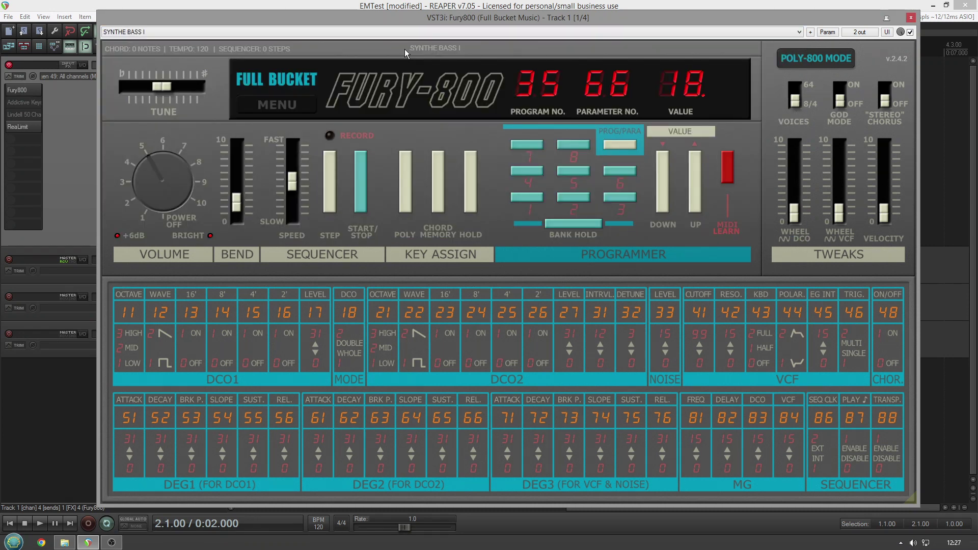
{"action": "left_click", "coordinate": [400, 33]}
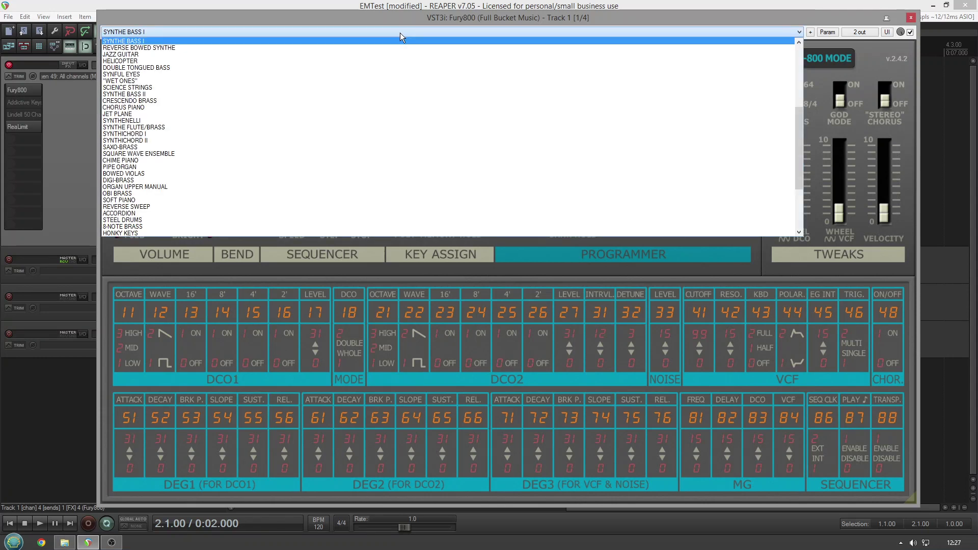
{"action": "left_click", "coordinate": [403, 47]}
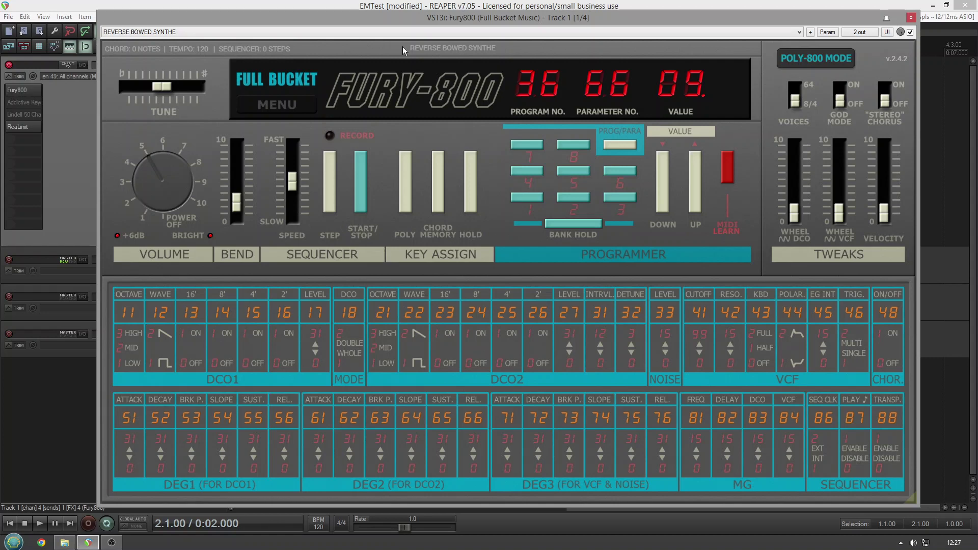
Reopen the Fury800 in its own floating window, dismiss the pin connector and enlarge the window to cover most of the screen.
{"action": "double_click", "coordinate": [397, 23]}
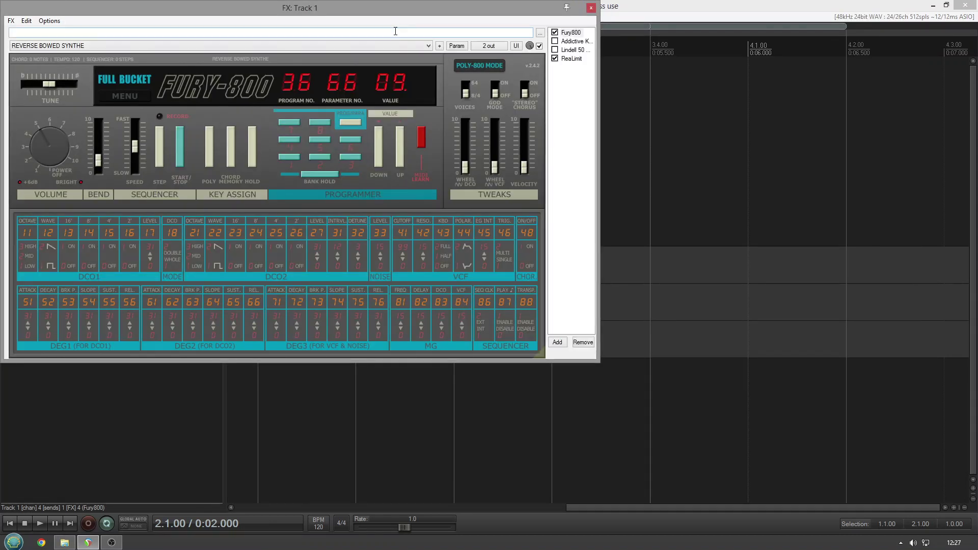
{"action": "double_click", "coordinate": [569, 33]}
{"action": "left_click", "coordinate": [569, 34]}
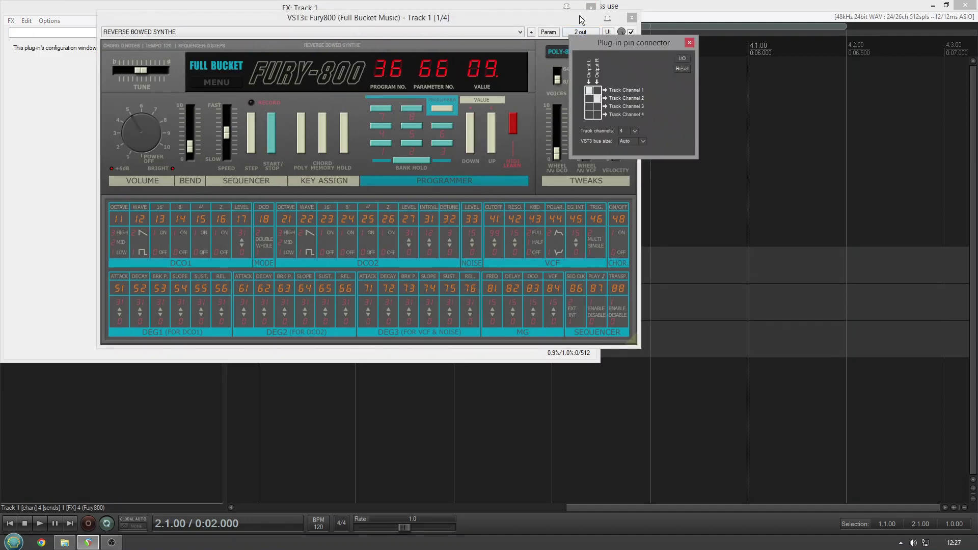
{"action": "left_click", "coordinate": [689, 43]}
{"action": "left_click", "coordinate": [650, 204]}
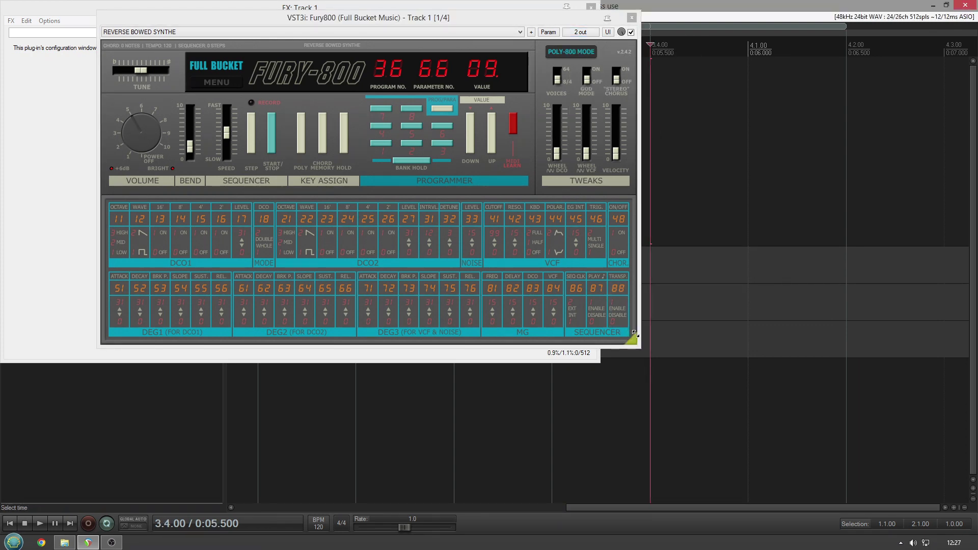
{"action": "left_click_drag", "start_coordinate": [634, 334], "coordinate": [900, 532]}
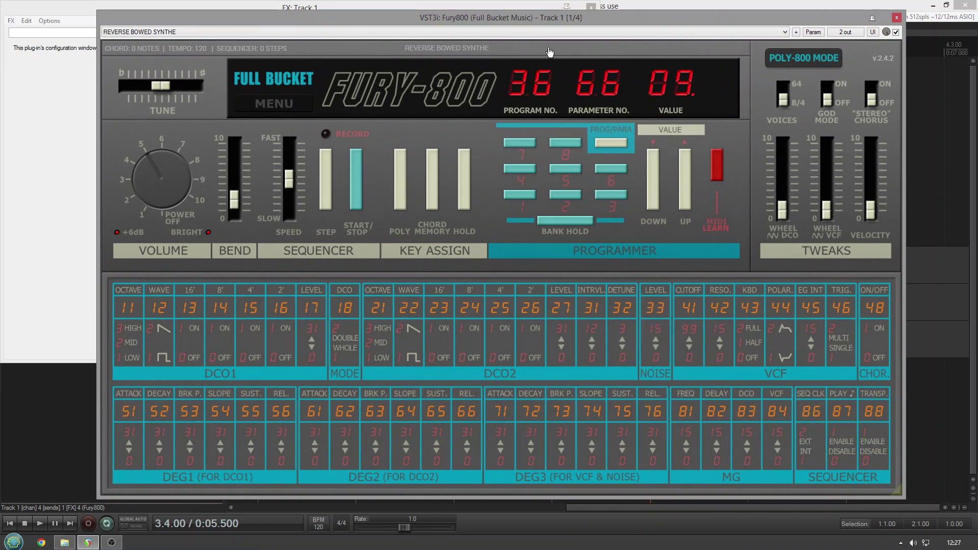
Load the Synful Eyes program, set its DEG1 release to 28 and raise its DEG2 release.
{"action": "left_click", "coordinate": [542, 31]}
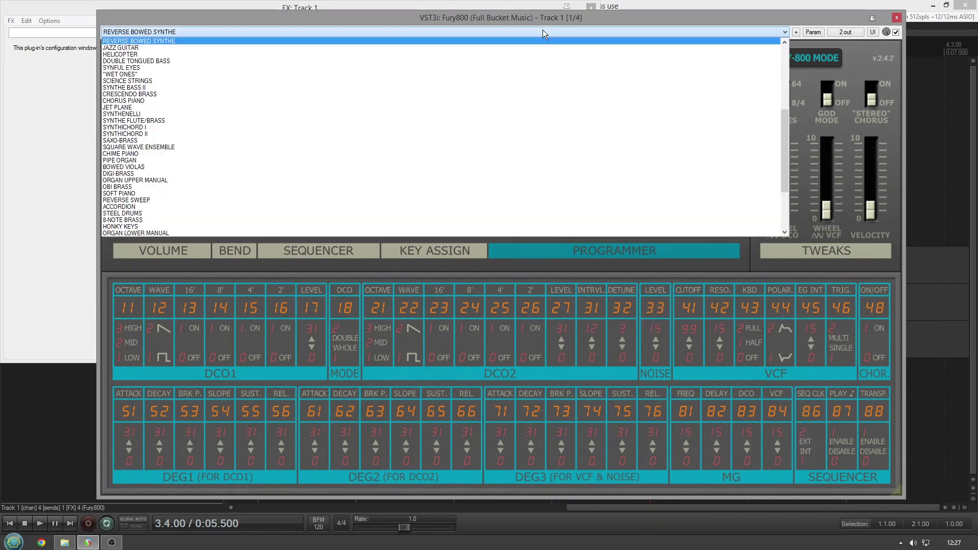
{"action": "left_click", "coordinate": [464, 69]}
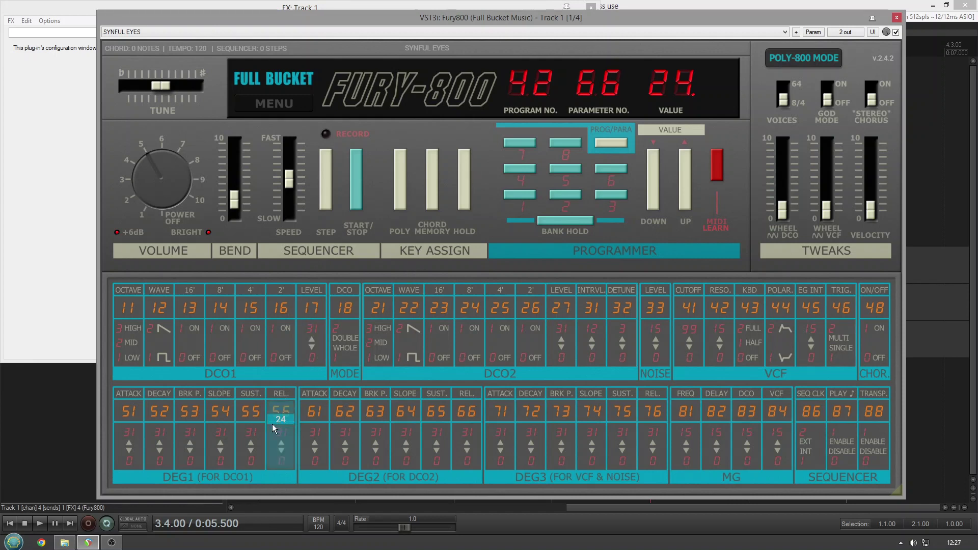
{"action": "left_click_drag", "start_coordinate": [274, 429], "coordinate": [283, 410]}
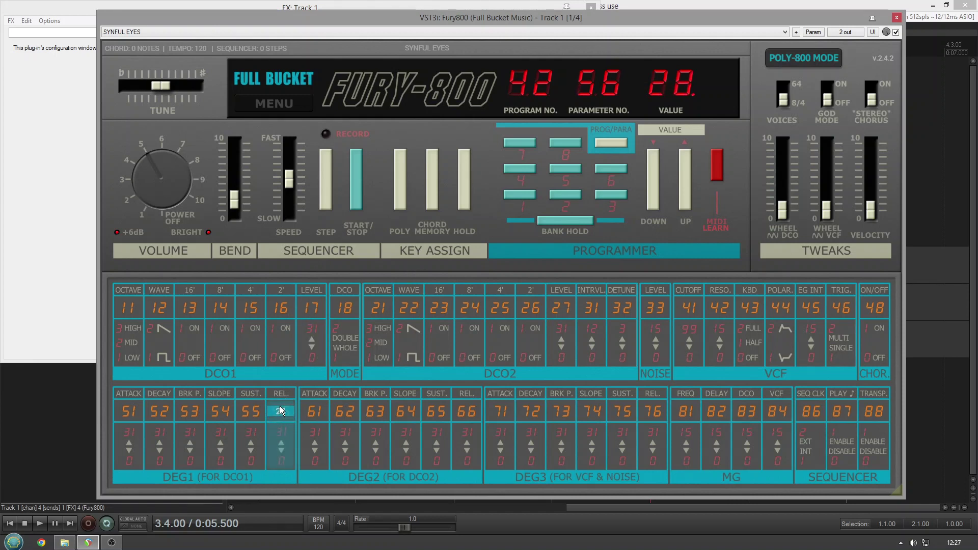
{"action": "left_click_drag", "start_coordinate": [467, 443], "coordinate": [466, 421]}
Turn on the 16' and 8' footages of DCO2 and set the DCO2 level to 19.
{"action": "left_click", "coordinate": [440, 333]}
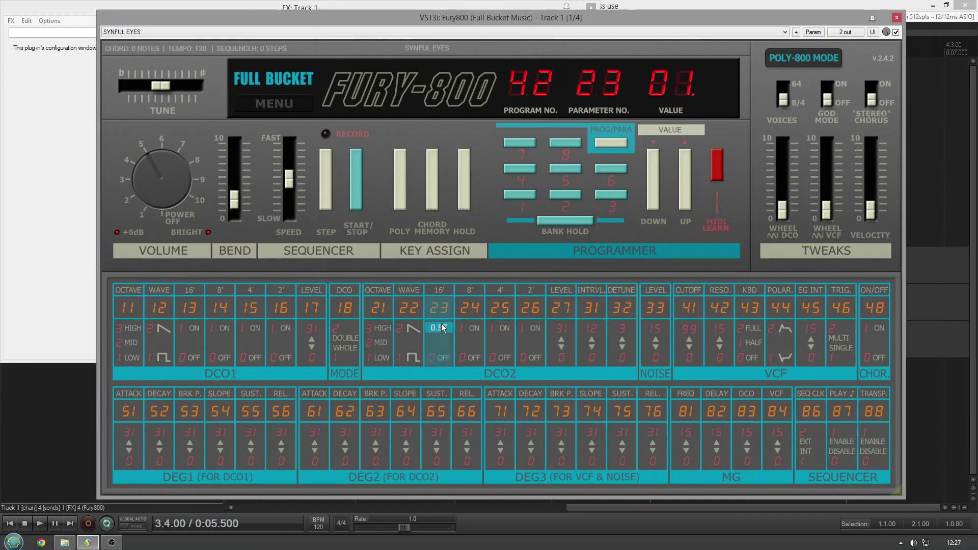
{"action": "left_click", "coordinate": [468, 308]}
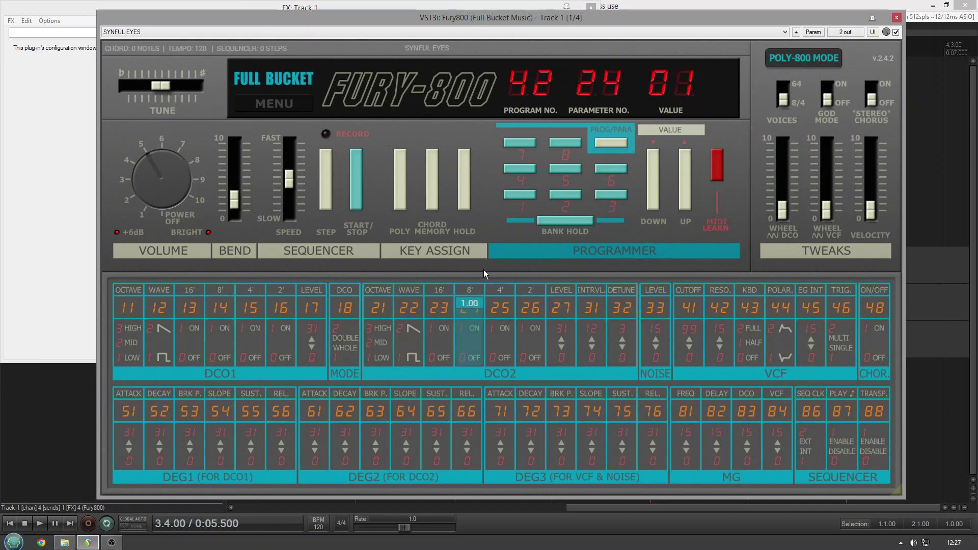
{"action": "left_click", "coordinate": [570, 318]}
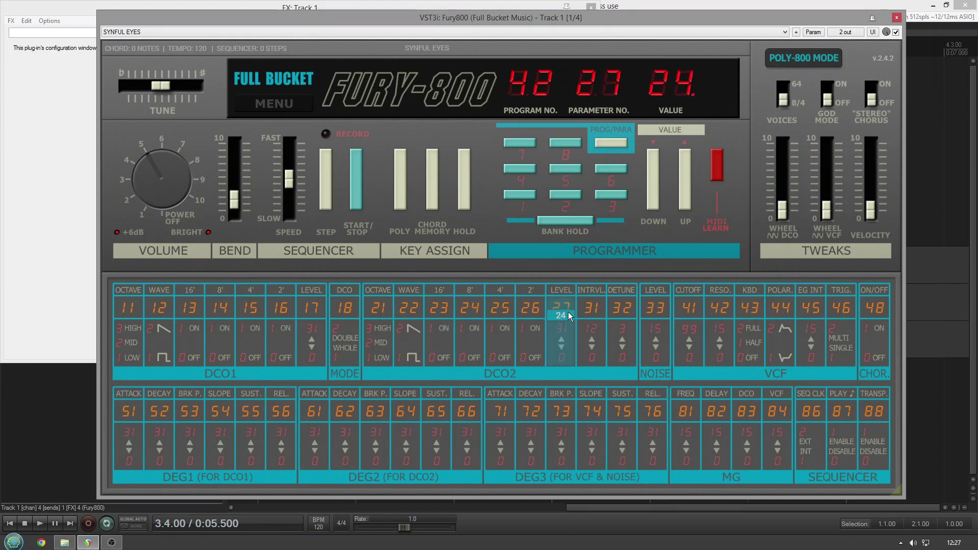
{"action": "left_click_drag", "start_coordinate": [569, 318], "coordinate": [562, 329]}
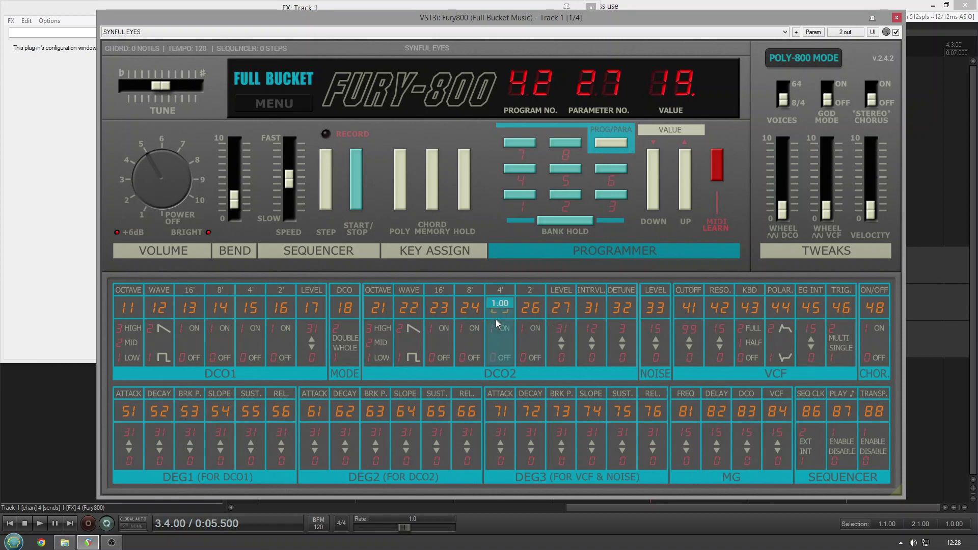
Set the DCO2 octave to 1 (Low) and the DCO mode to 2 (Double).
{"action": "left_click", "coordinate": [378, 350]}
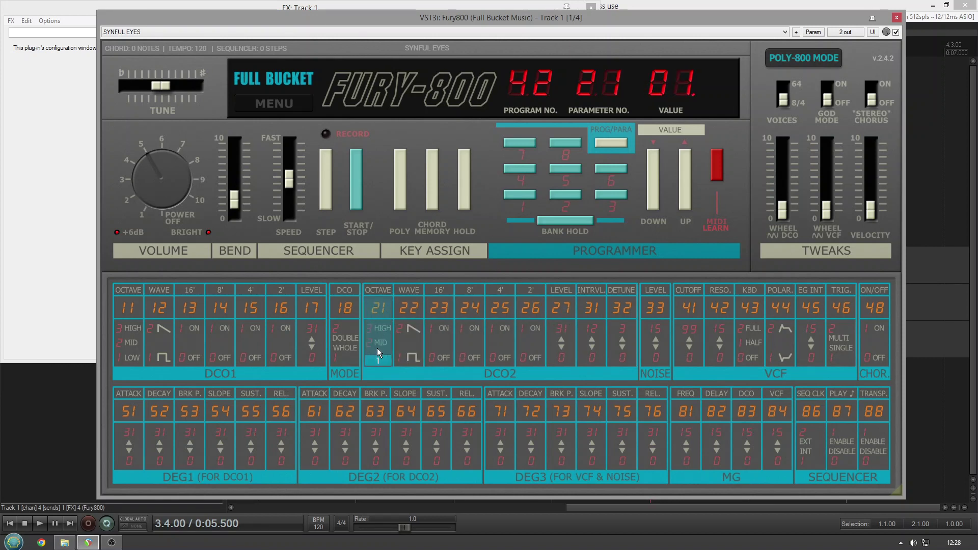
{"action": "left_click", "coordinate": [333, 341]}
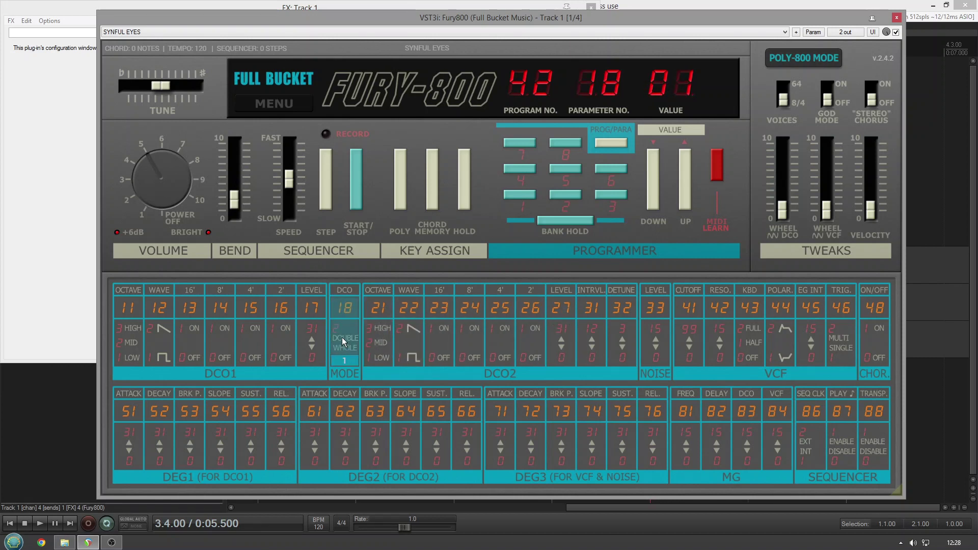
{"action": "left_click_drag", "start_coordinate": [344, 341], "coordinate": [349, 304]}
Load the Science Strings program.
{"action": "left_click", "coordinate": [330, 32]}
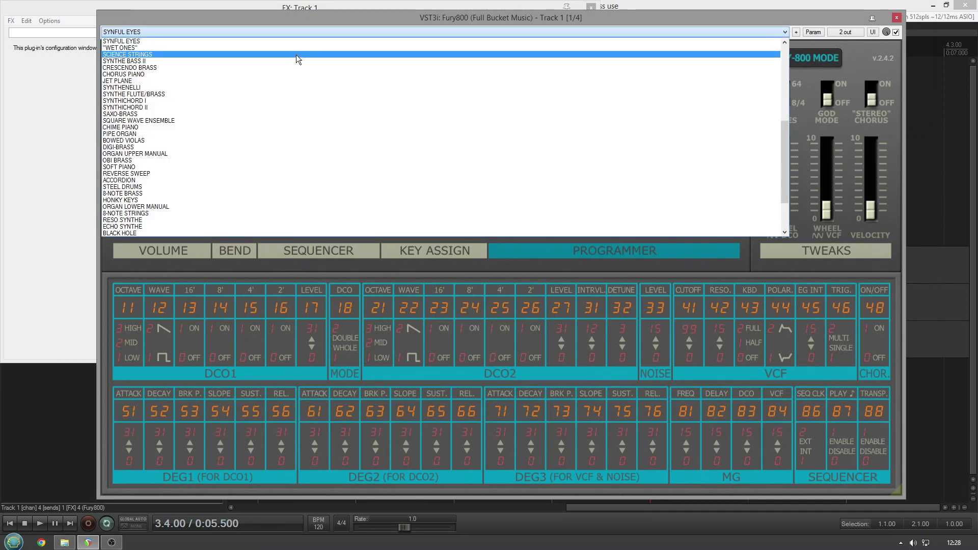
{"action": "left_click", "coordinate": [297, 54]}
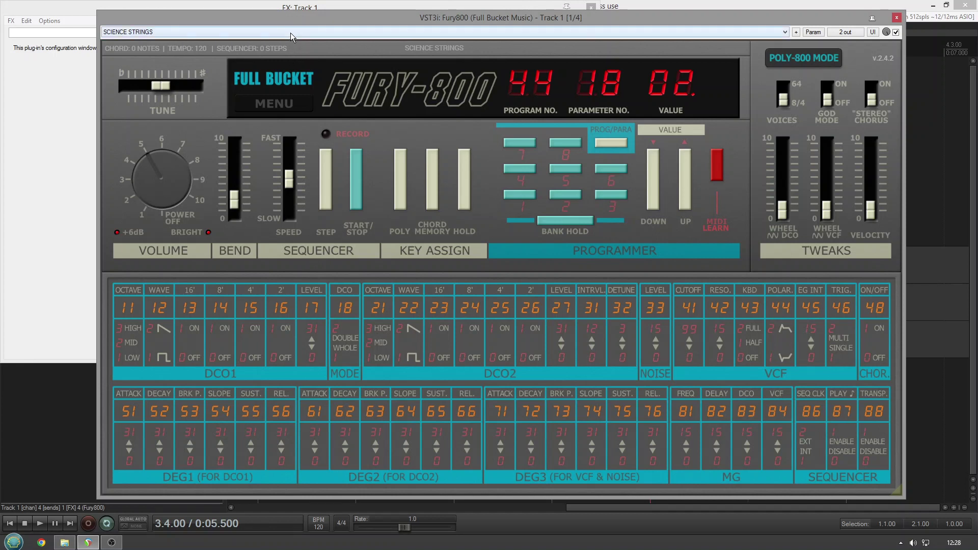
Load the Synthenelli program and set the envelope releases to 29 for DEG1, 29 for DEG2 and 31 for DEG3.
{"action": "left_click", "coordinate": [291, 32]}
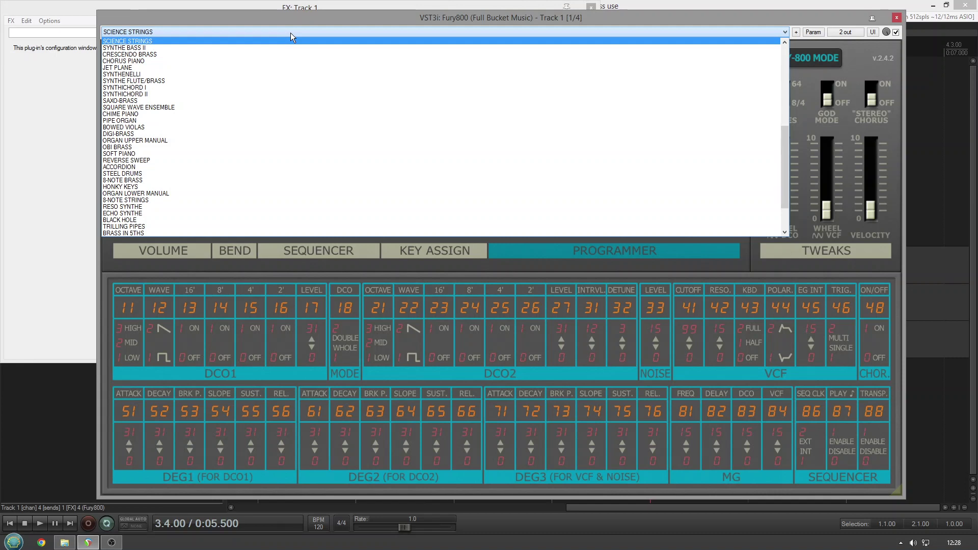
{"action": "left_click", "coordinate": [278, 75]}
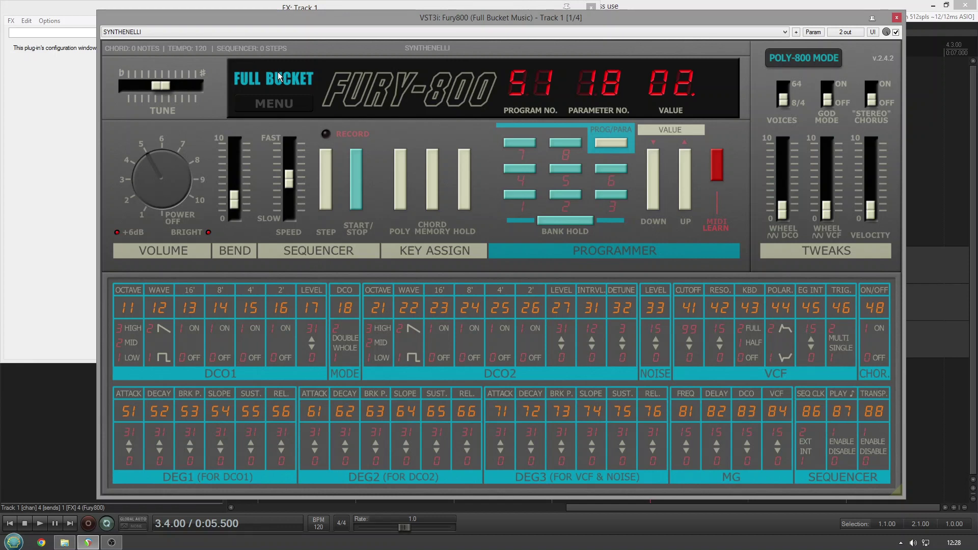
{"action": "left_click_drag", "start_coordinate": [278, 418], "coordinate": [280, 408]}
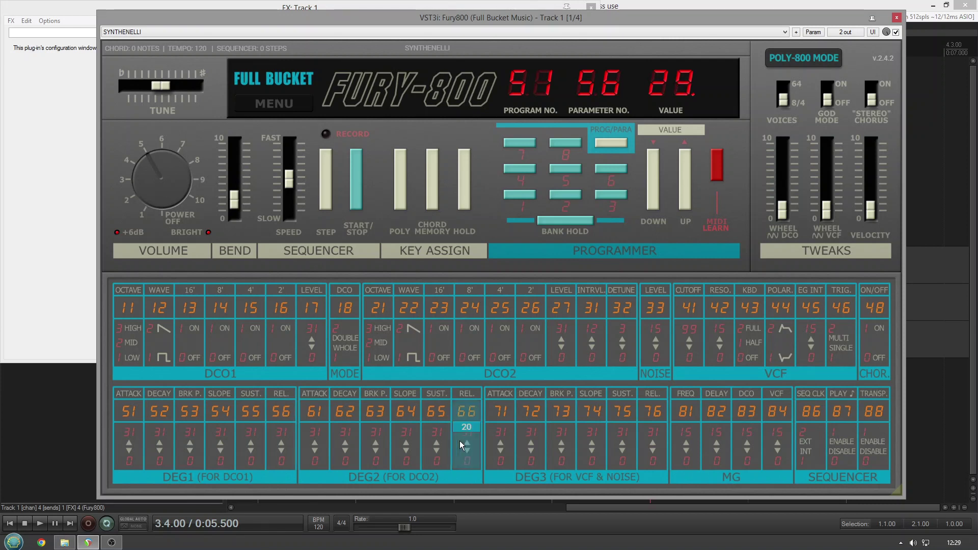
{"action": "left_click_drag", "start_coordinate": [466, 413], "coordinate": [466, 409]}
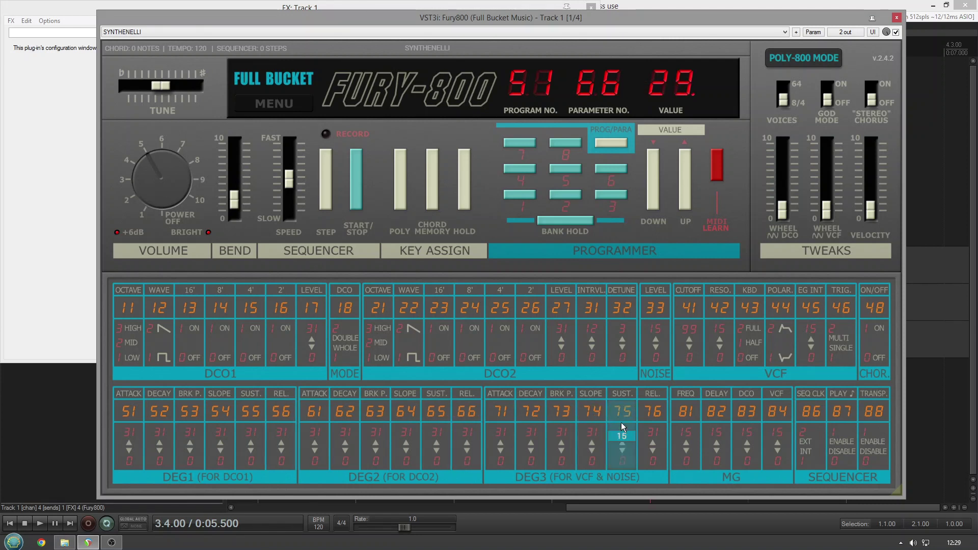
{"action": "left_click_drag", "start_coordinate": [652, 414], "coordinate": [652, 406]}
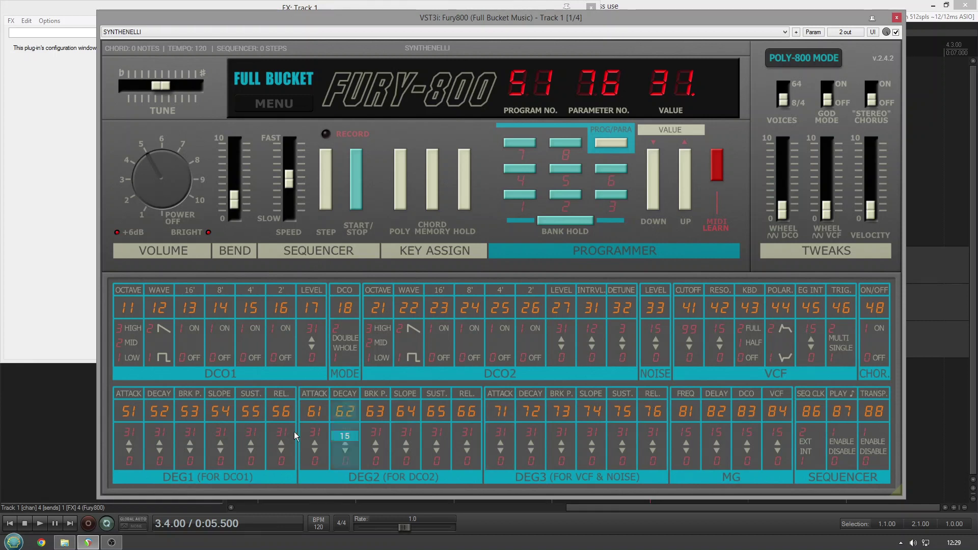
Set the attacks of DEG1, DEG2 and DEG3 to 0 and the DCO2 interval to 7.
{"action": "left_click", "coordinate": [127, 449]}
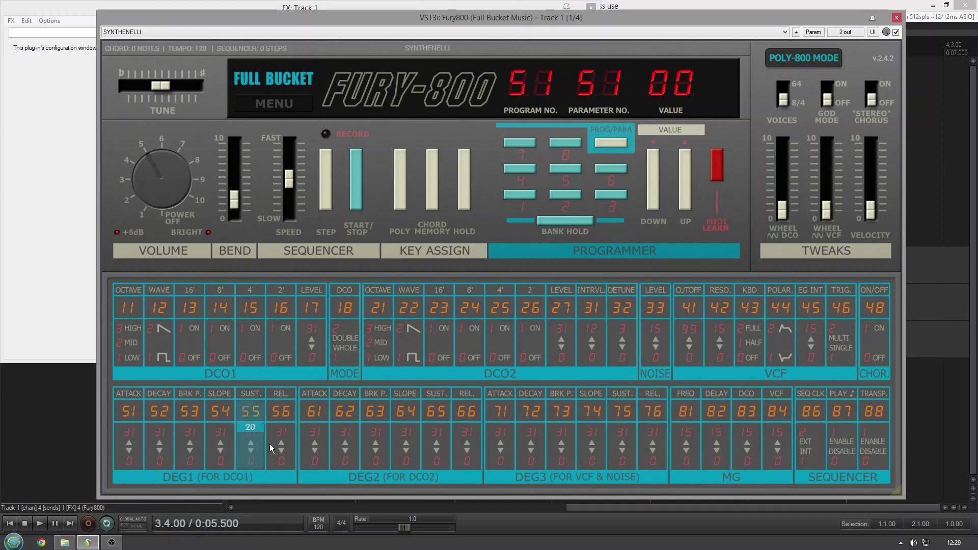
{"action": "left_click", "coordinate": [311, 437]}
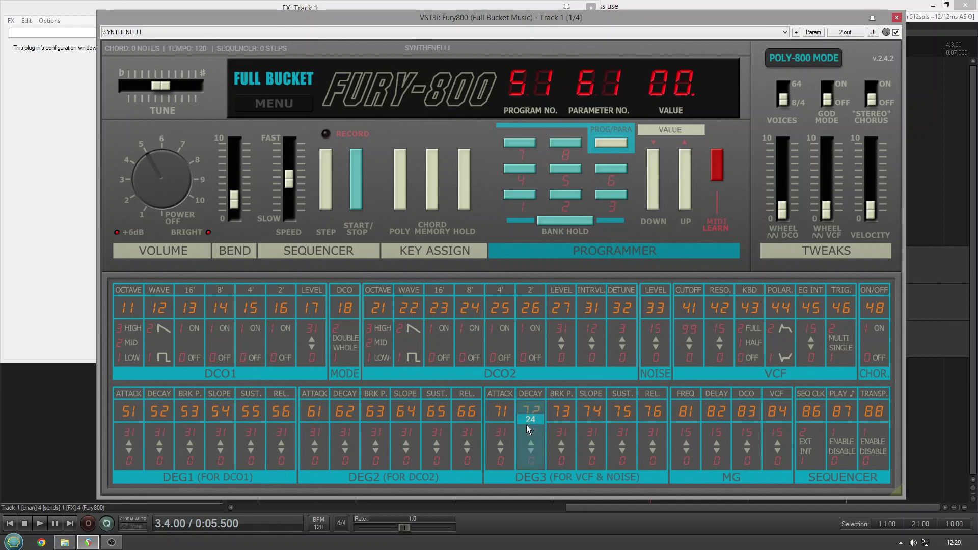
{"action": "left_click", "coordinate": [498, 424]}
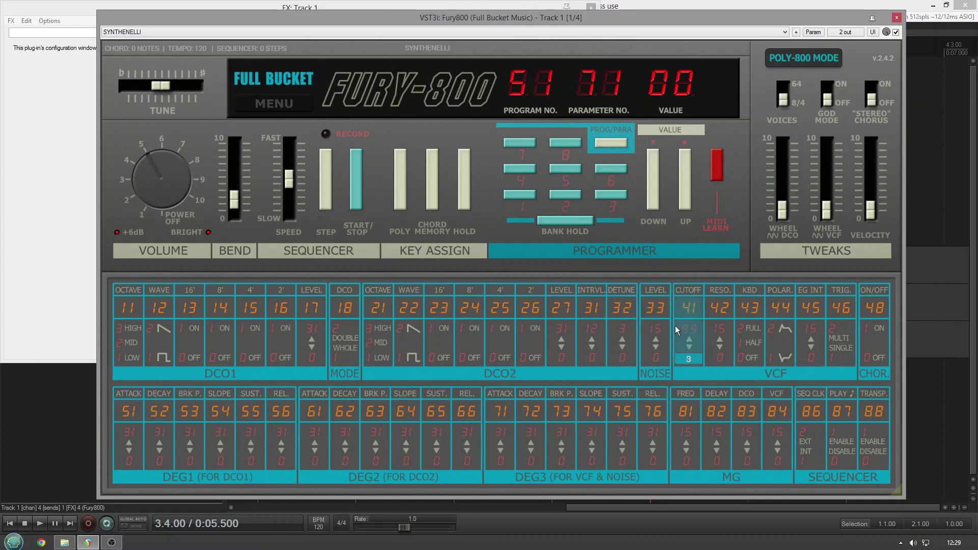
{"action": "left_click_drag", "start_coordinate": [595, 330], "coordinate": [598, 289]}
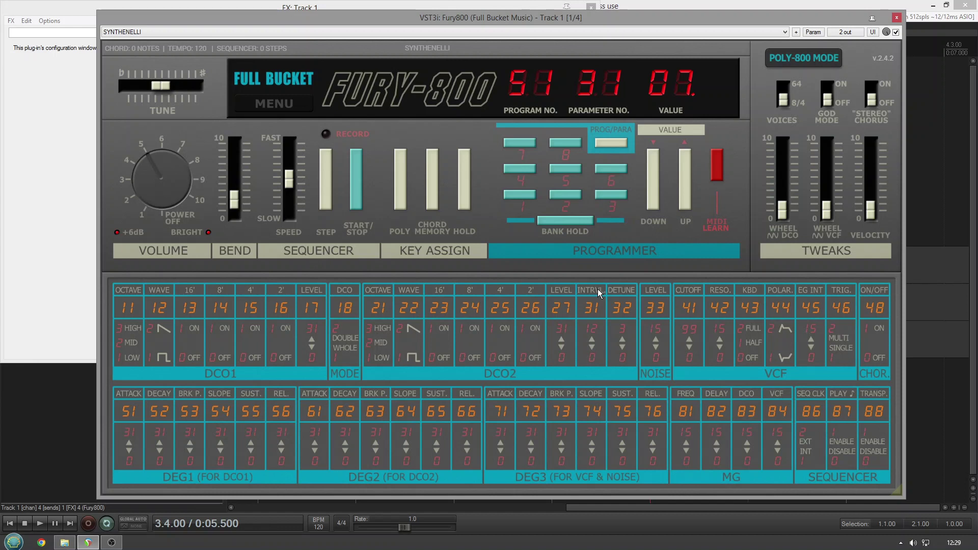
Load Synthichord I followed by Square Wave Ensemble, and set the latter's DEG1 release to 29 and DEG2 release to 28.
{"action": "left_click", "coordinate": [505, 31]}
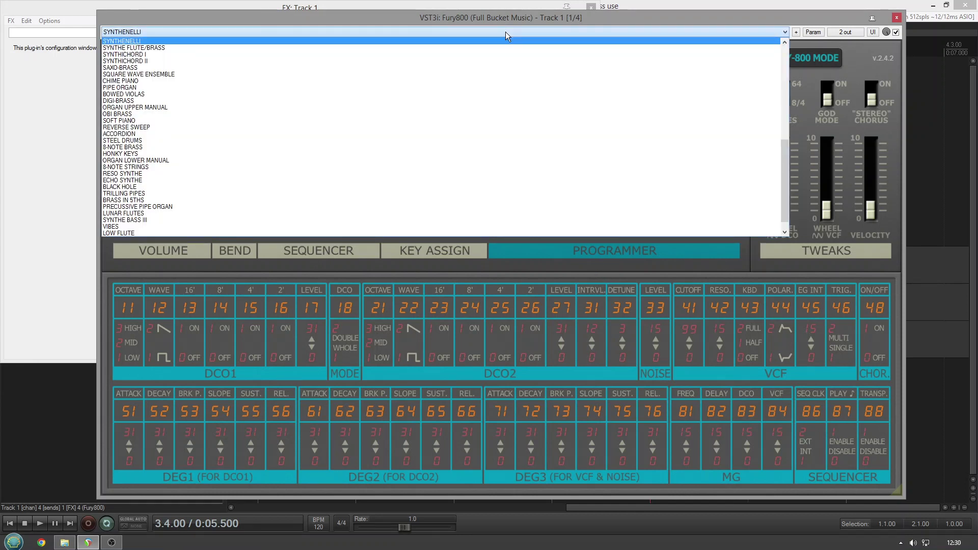
{"action": "left_click", "coordinate": [472, 54]}
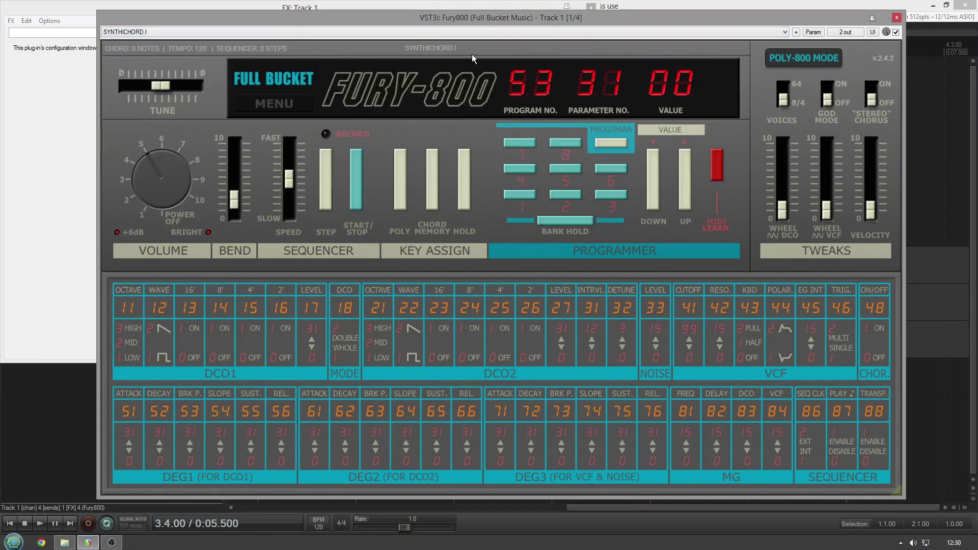
{"action": "left_click", "coordinate": [465, 31]}
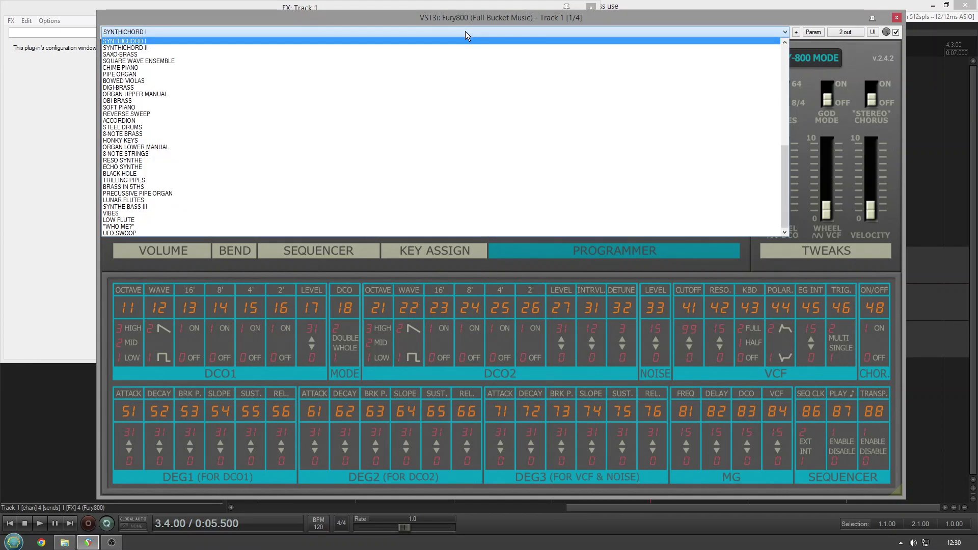
{"action": "left_click", "coordinate": [362, 62]}
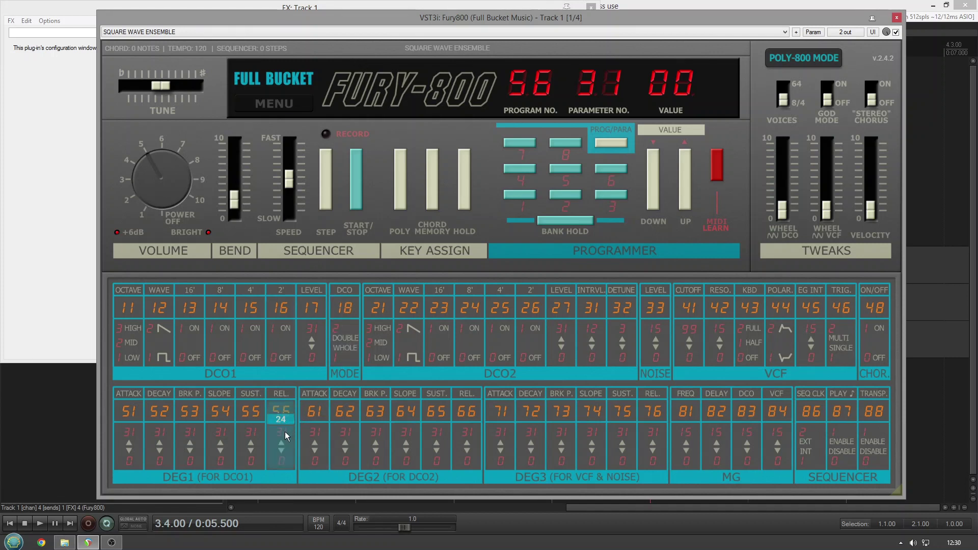
{"action": "left_click_drag", "start_coordinate": [285, 437], "coordinate": [285, 407]}
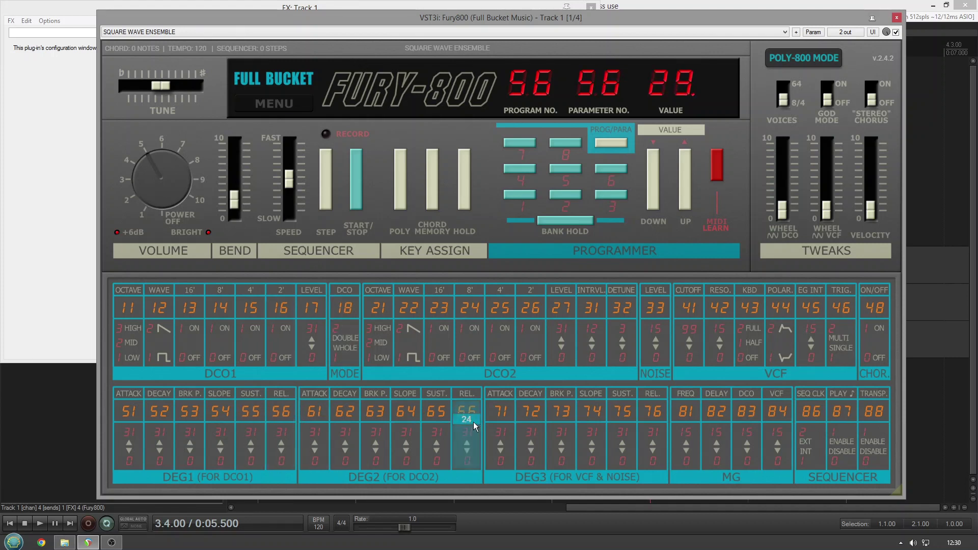
{"action": "left_click_drag", "start_coordinate": [474, 422], "coordinate": [477, 408]}
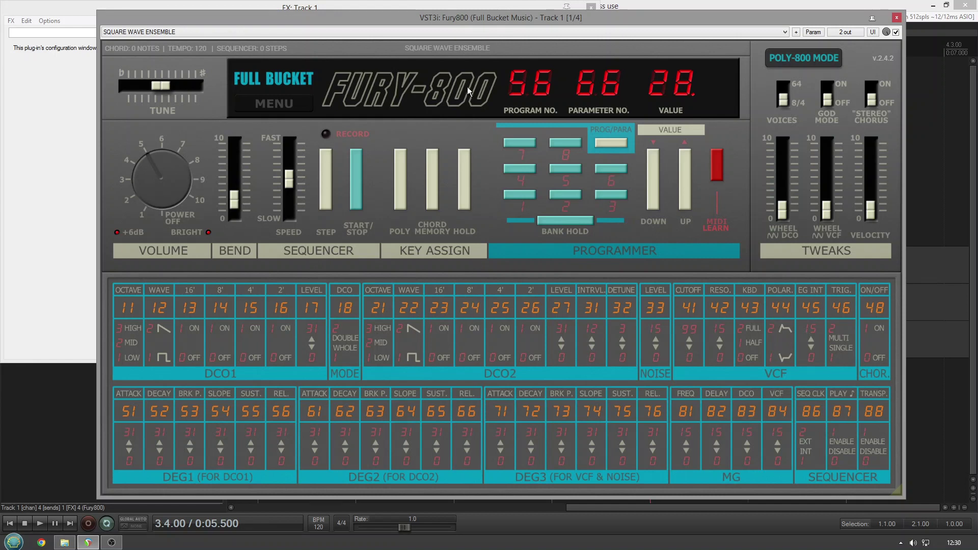
Load the Bowed Violas program and set its VCF cutoff to 81 and DEG1 release to 25.
{"action": "left_click", "coordinate": [468, 35]}
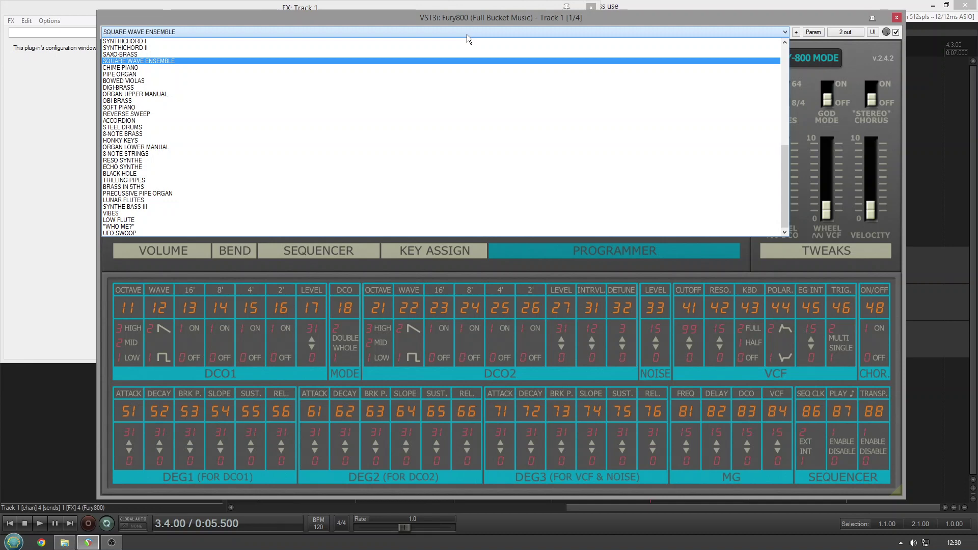
{"action": "left_click", "coordinate": [437, 81]}
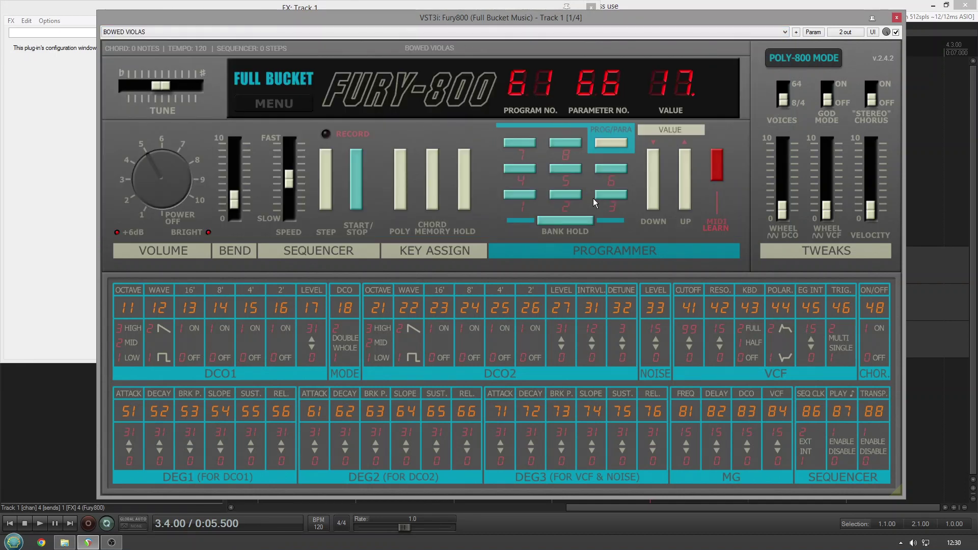
{"action": "left_click", "coordinate": [686, 311]}
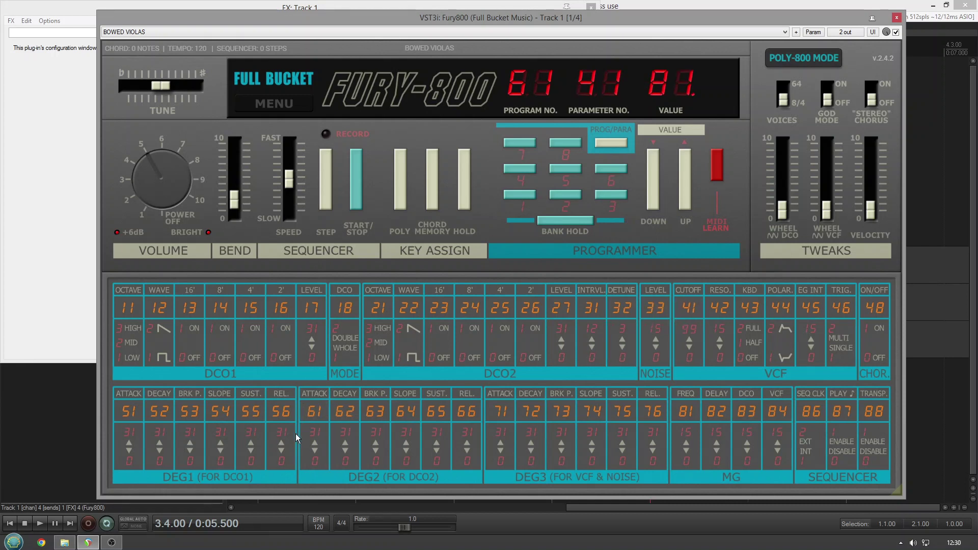
{"action": "left_click_drag", "start_coordinate": [288, 433], "coordinate": [285, 417]}
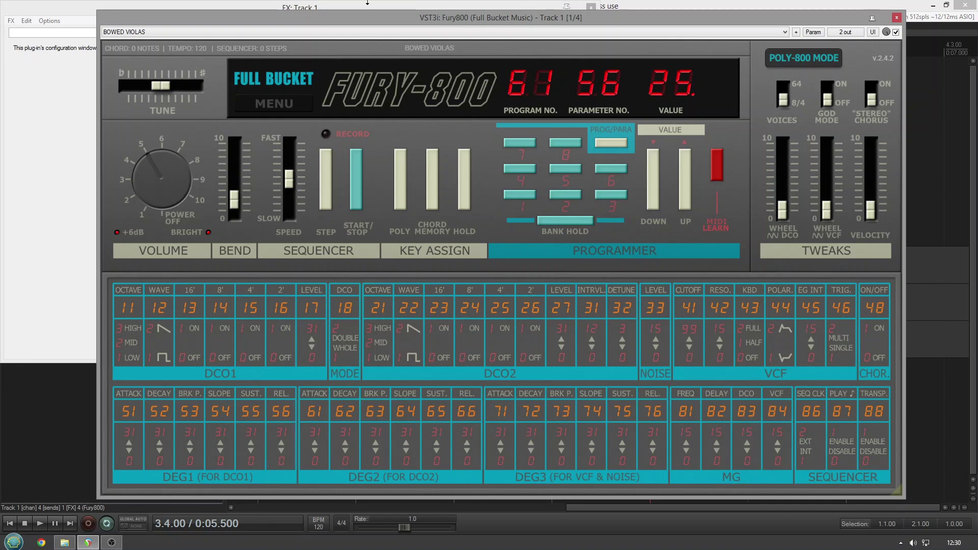
Audition the Steel Drums program, followed by Reso Synthe.
{"action": "left_click", "coordinate": [368, 35]}
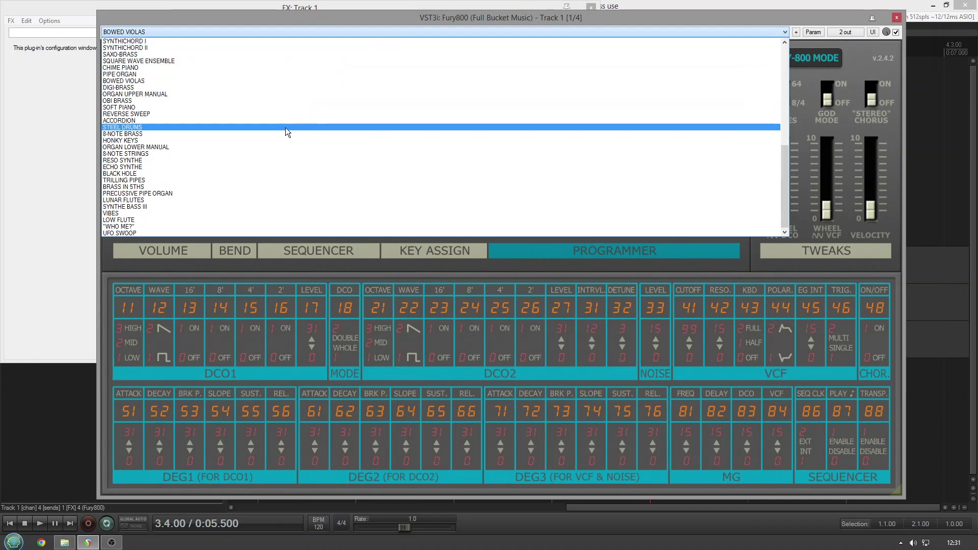
{"action": "left_click", "coordinate": [286, 128]}
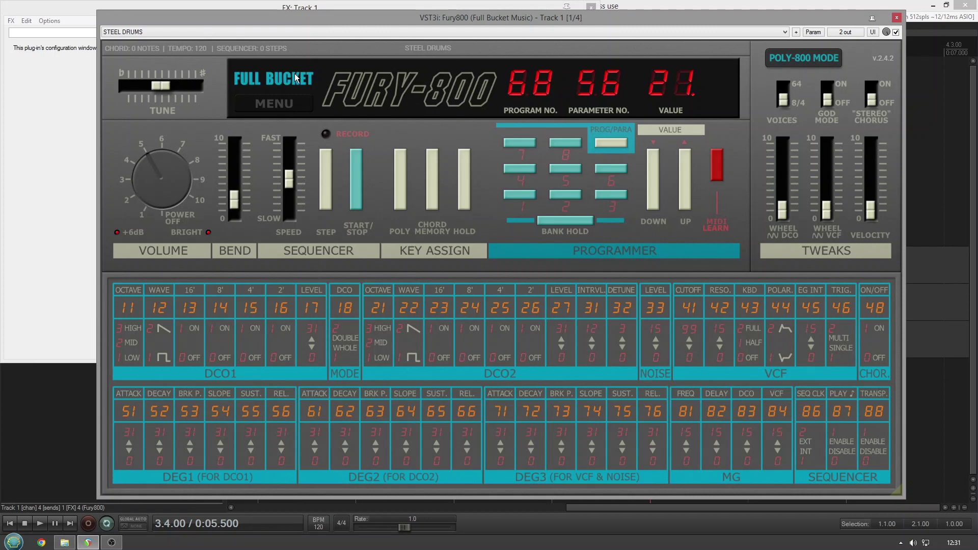
{"action": "left_click", "coordinate": [307, 35]}
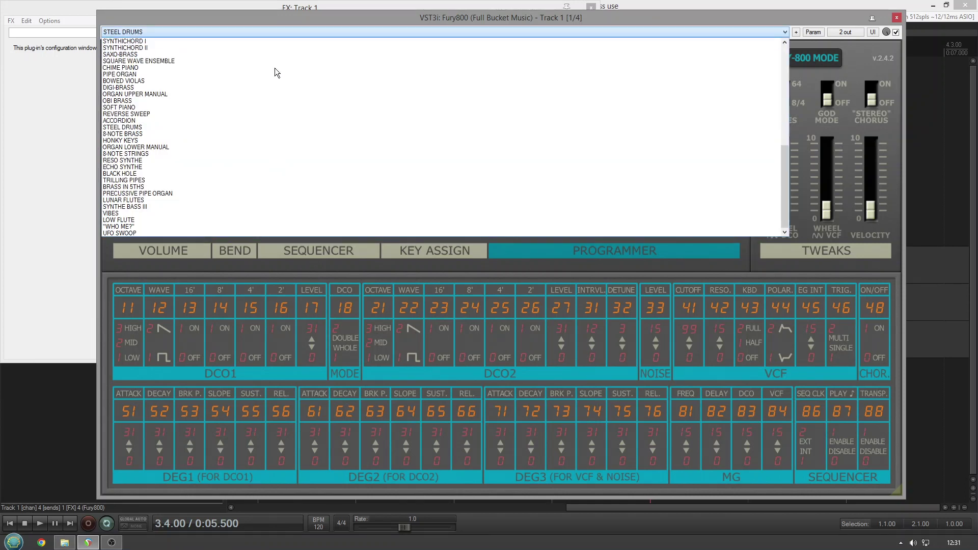
{"action": "left_click", "coordinate": [227, 158]}
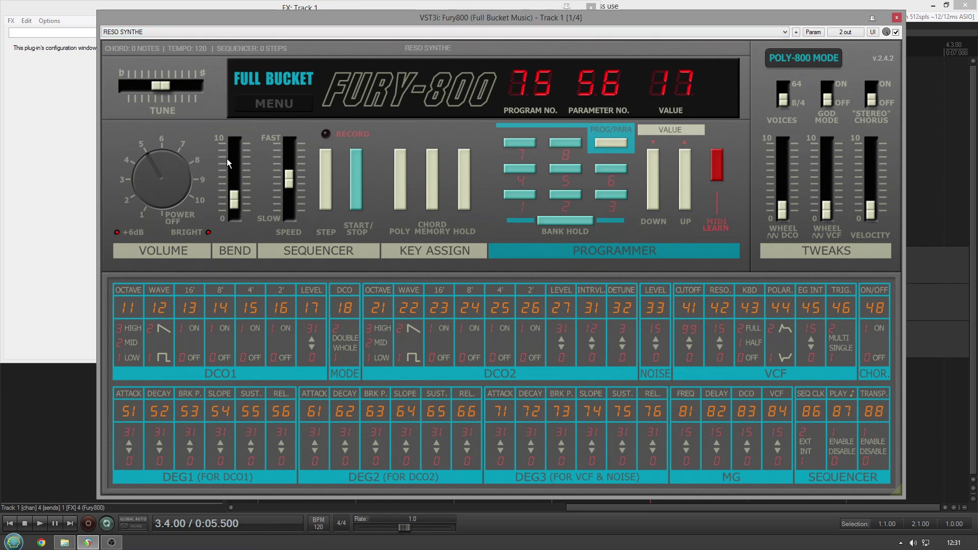
Load the Echo Synthe program, followed by Black Hole.
{"action": "left_click", "coordinate": [241, 30]}
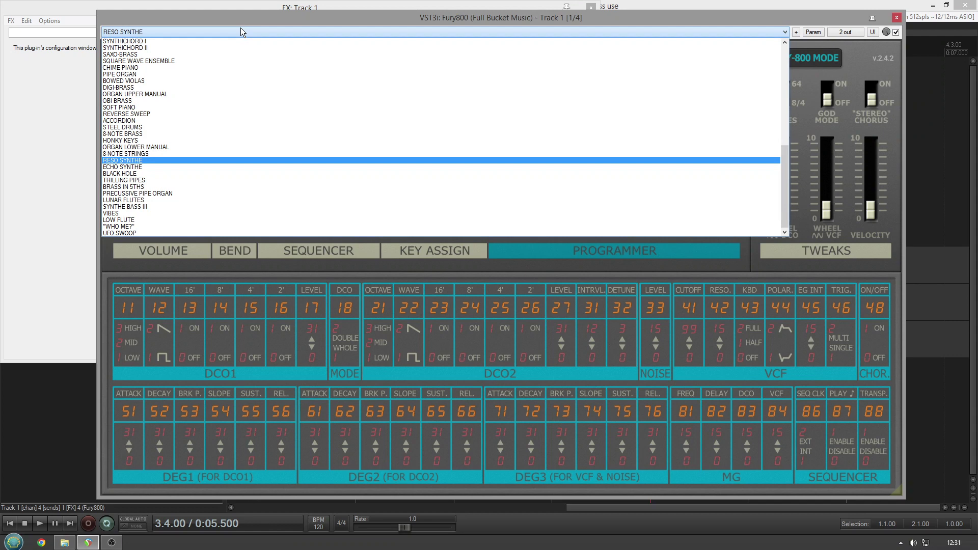
{"action": "left_click", "coordinate": [170, 167]}
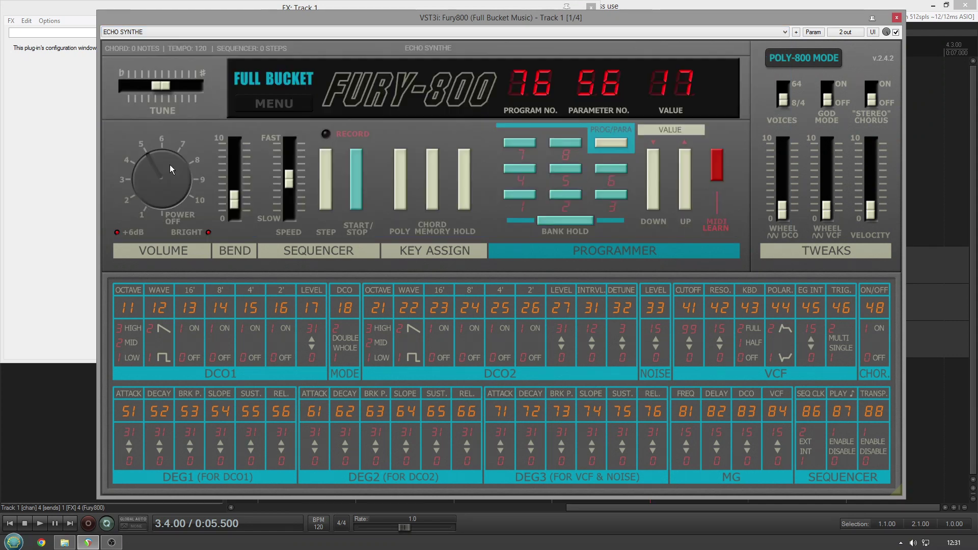
{"action": "left_click", "coordinate": [172, 30]}
{"action": "scroll", "coordinate": [160, 153], "scroll_direction": "down", "scroll_amount": 1}
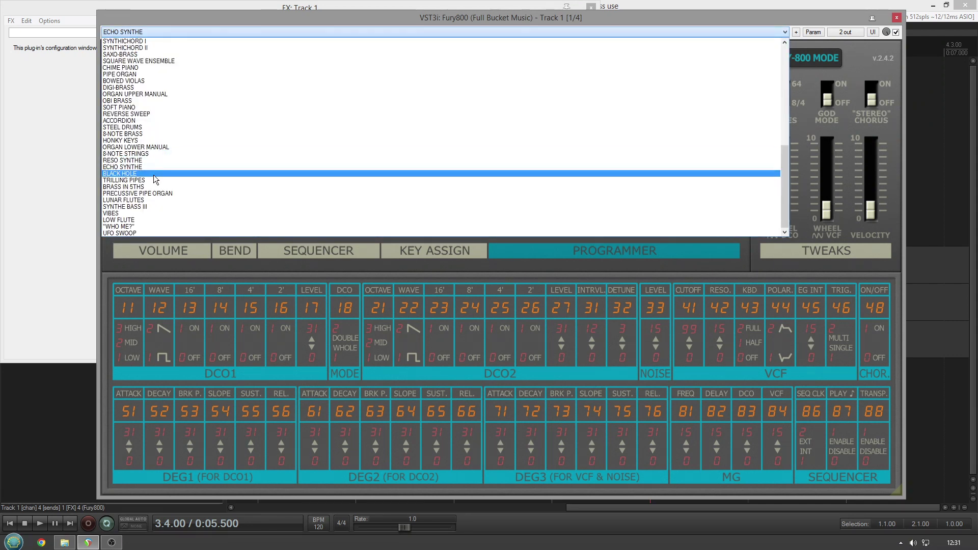
{"action": "left_click", "coordinate": [154, 175]}
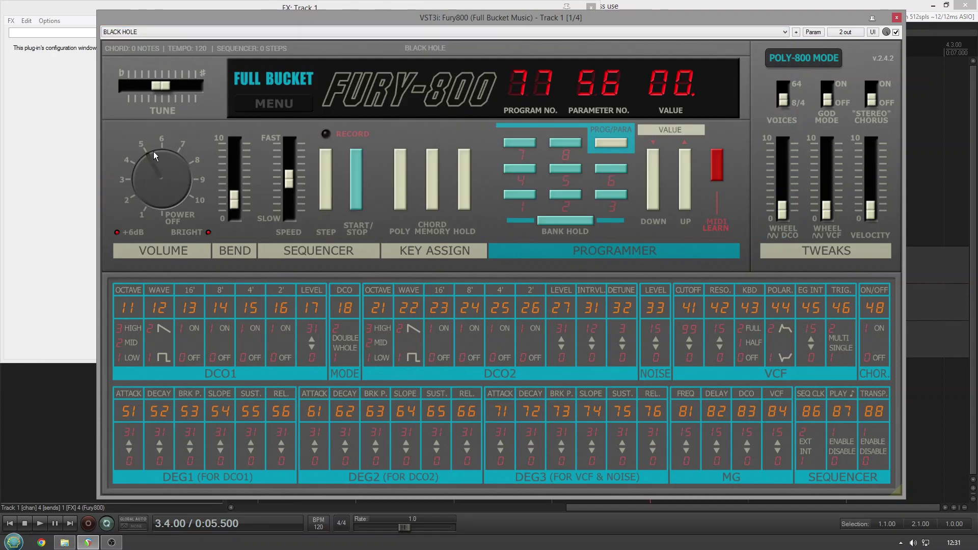
Load the Synthe Bass III program, followed by Vibes.
{"action": "left_click", "coordinate": [190, 32]}
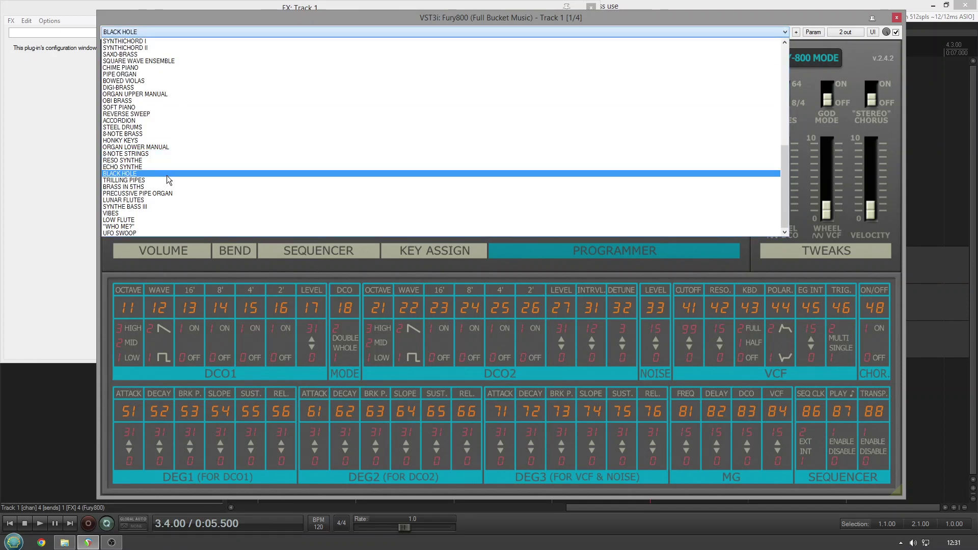
{"action": "left_click", "coordinate": [166, 208]}
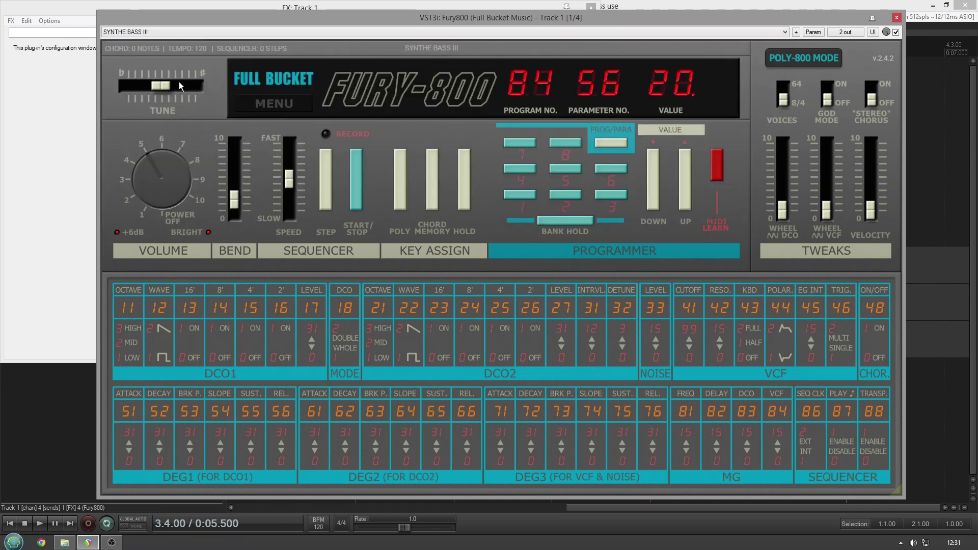
{"action": "left_click", "coordinate": [218, 36]}
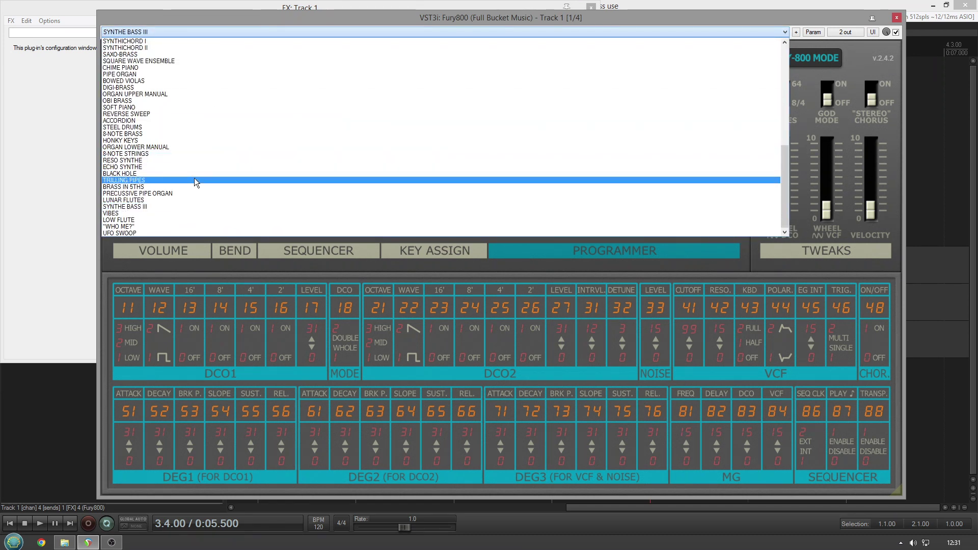
{"action": "left_click", "coordinate": [184, 211]}
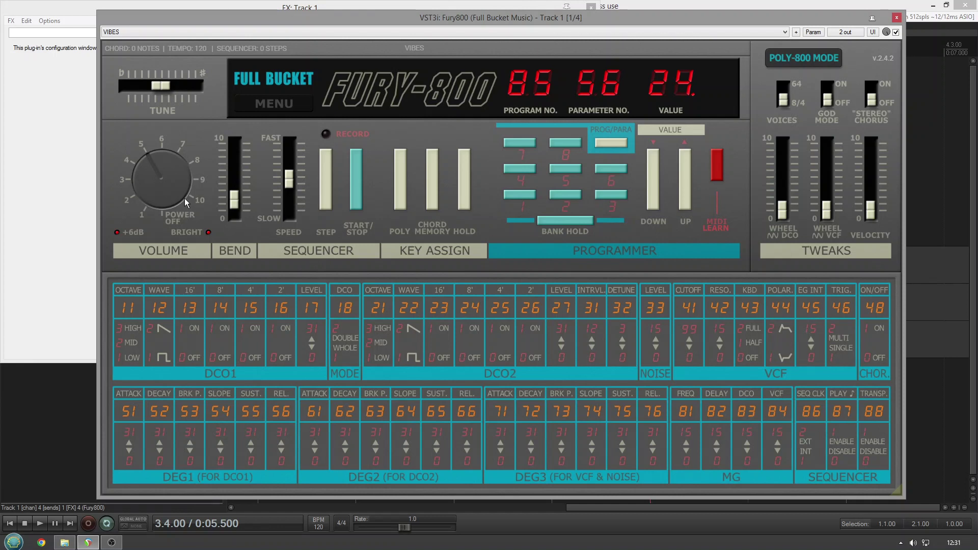
Load the Low Flute program, followed by "Who Me?".
{"action": "left_click", "coordinate": [259, 30]}
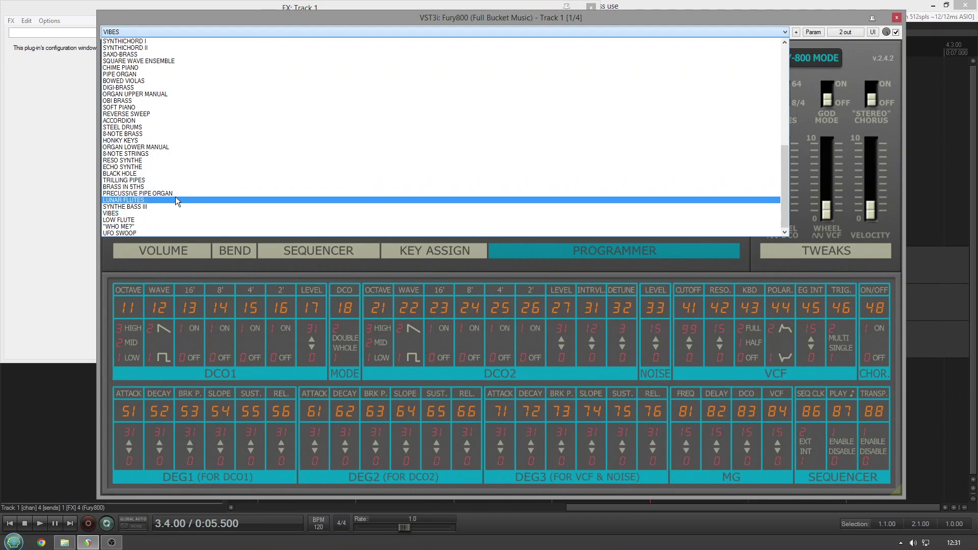
{"action": "left_click", "coordinate": [174, 221]}
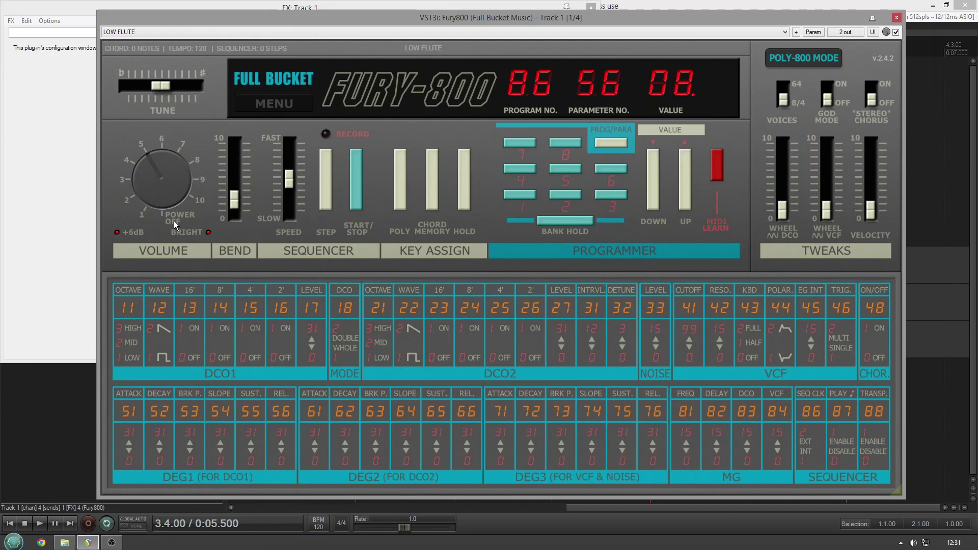
{"action": "left_click", "coordinate": [255, 30]}
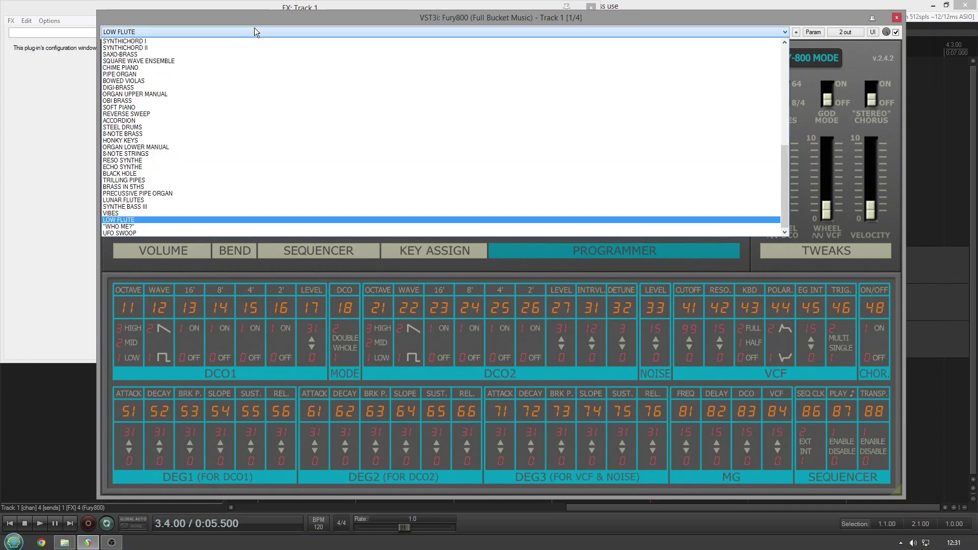
{"action": "left_click", "coordinate": [189, 226]}
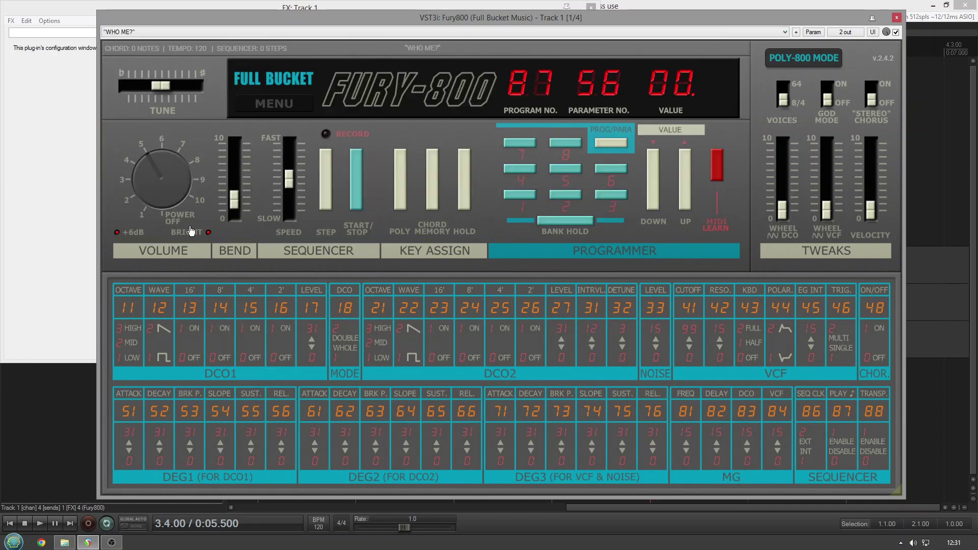